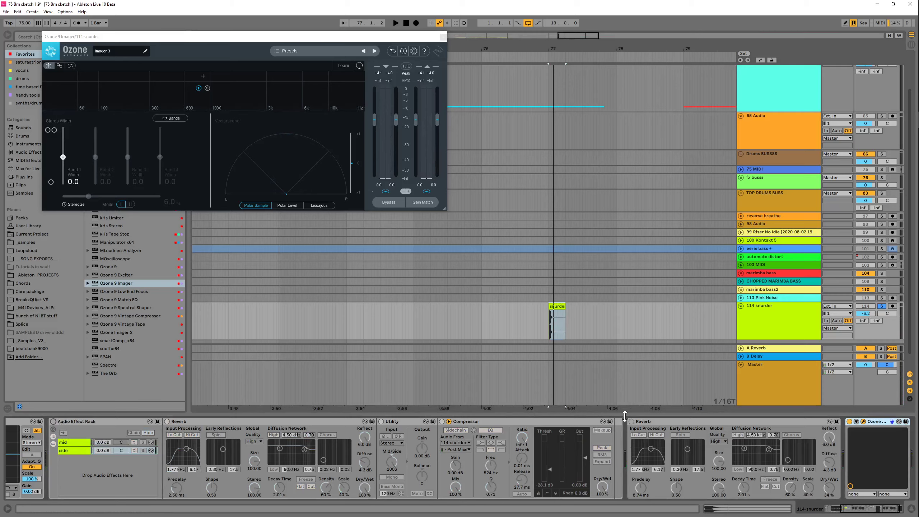
Step: Turn on the Reverb placed just before Ozone 9 Imager and play the snurder clip to hear it
left_click(633, 422)
key("space")
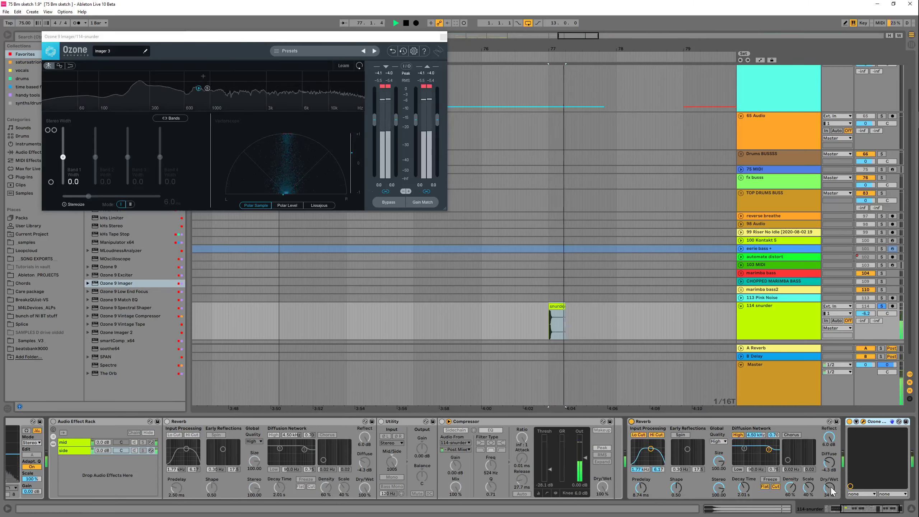
key("space")
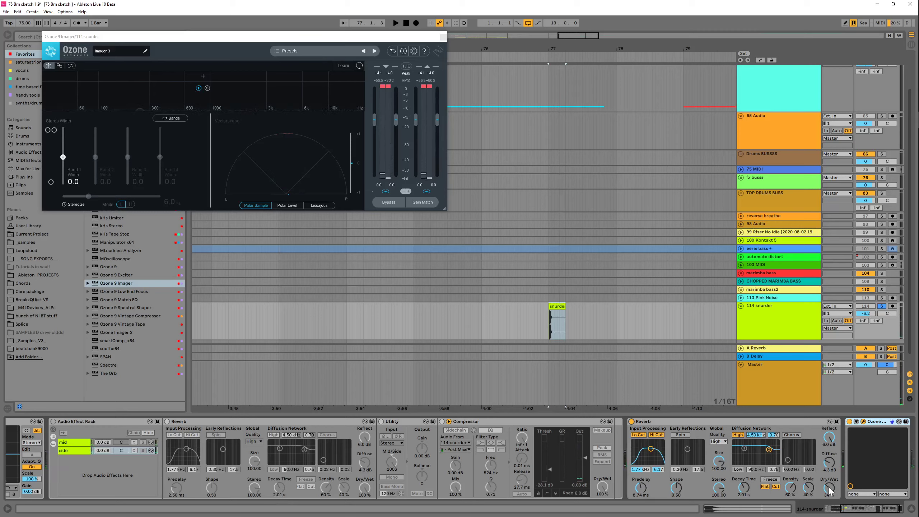
key("space")
key("space")
key("space")
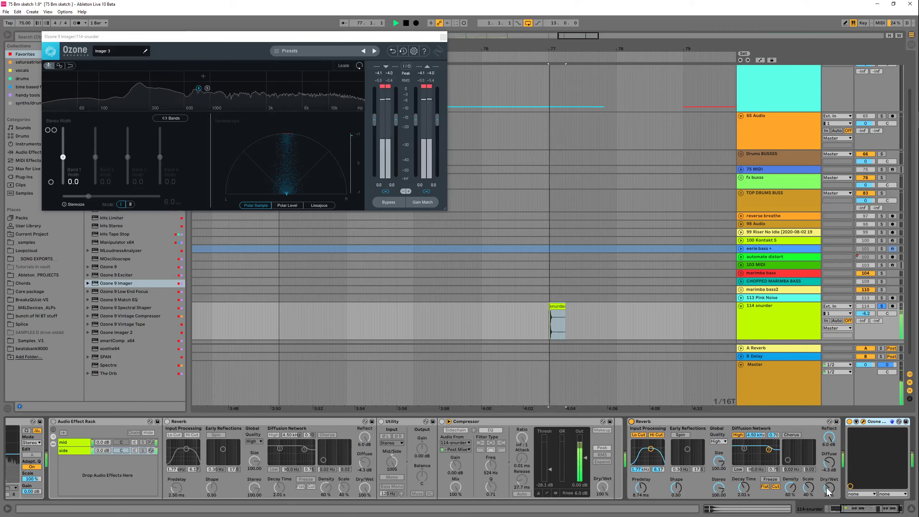
Step: Set the Dry/Wet of the Reverb before Ozone 9 Imager to 27 % while auditioning the snurder clip
left_click_drag(827, 489, 827, 498)
key("space")
key("space")
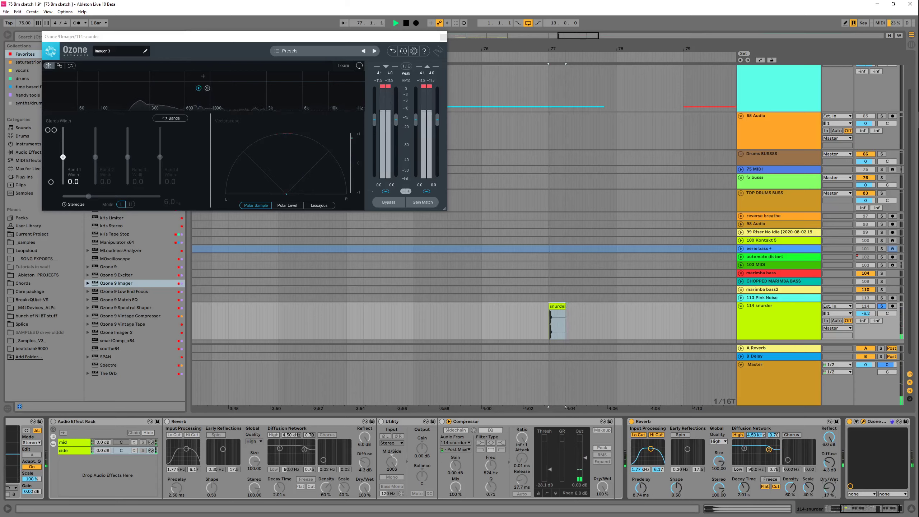
key("space")
key("space")
key("space")
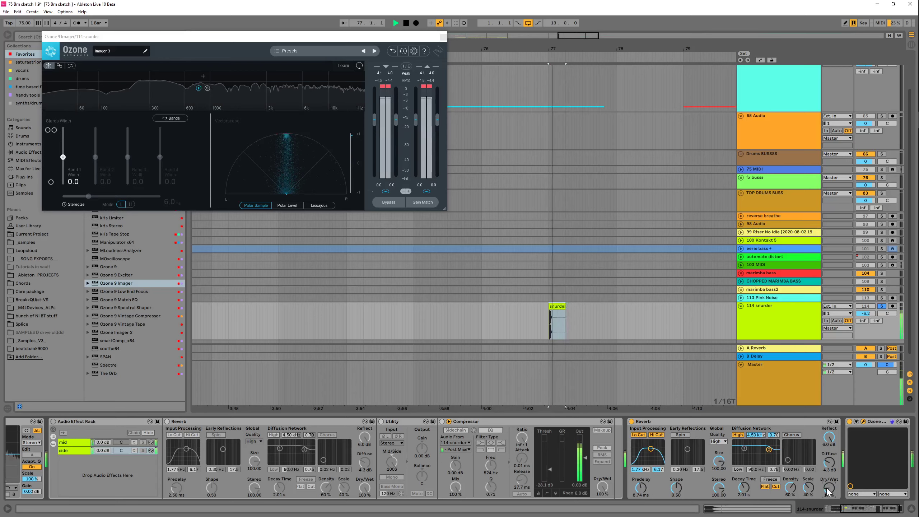
key("space")
left_click_drag(827, 488, 827, 485)
key("space")
key("space")
key("space")
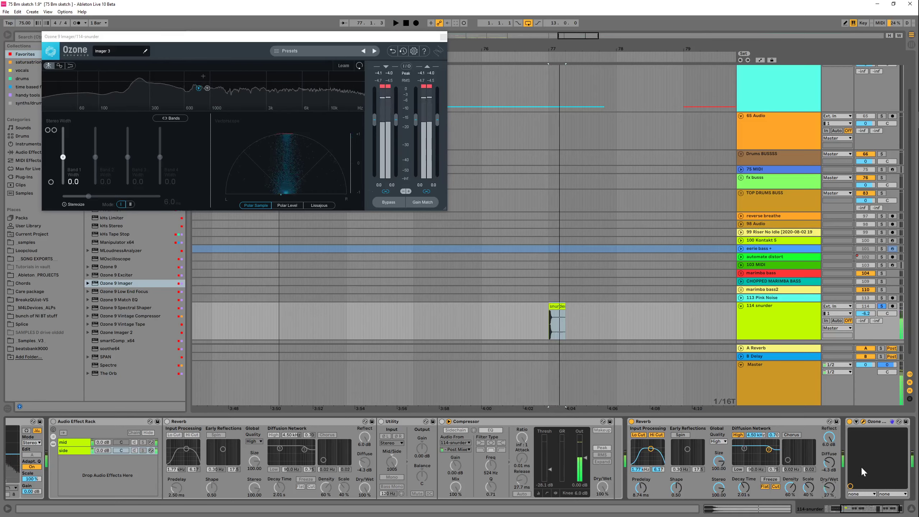
key("space")
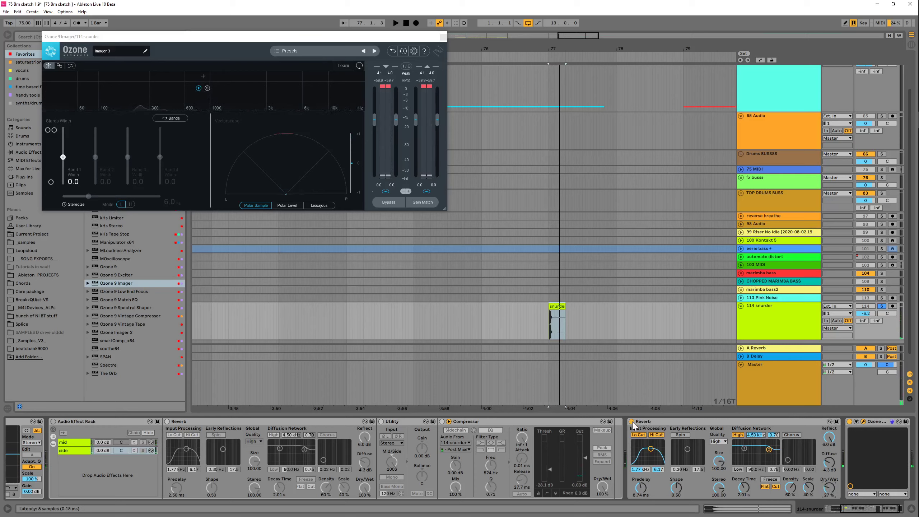
Step: Bypass that Reverb, enable the Audio Effect Rack with the mid and side chains, and audition the snurder clip
left_click(633, 422)
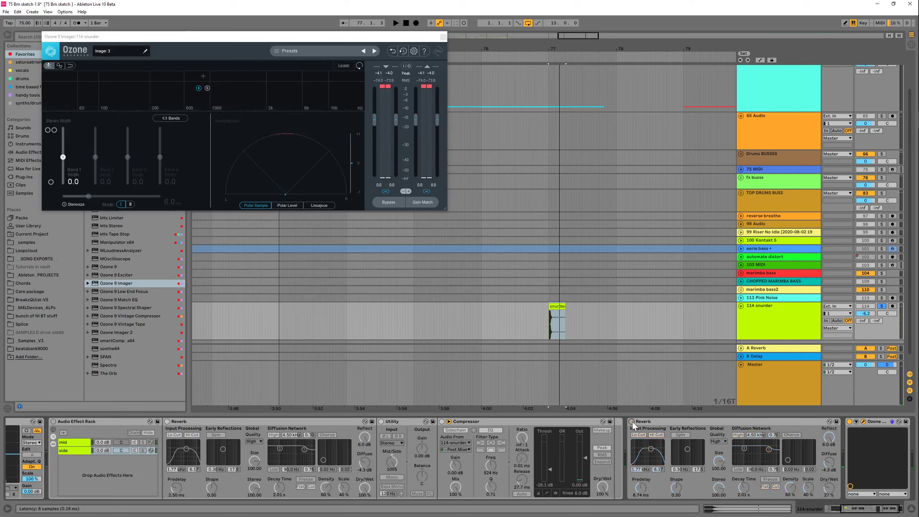
left_click(53, 422)
left_click(558, 307)
key("space")
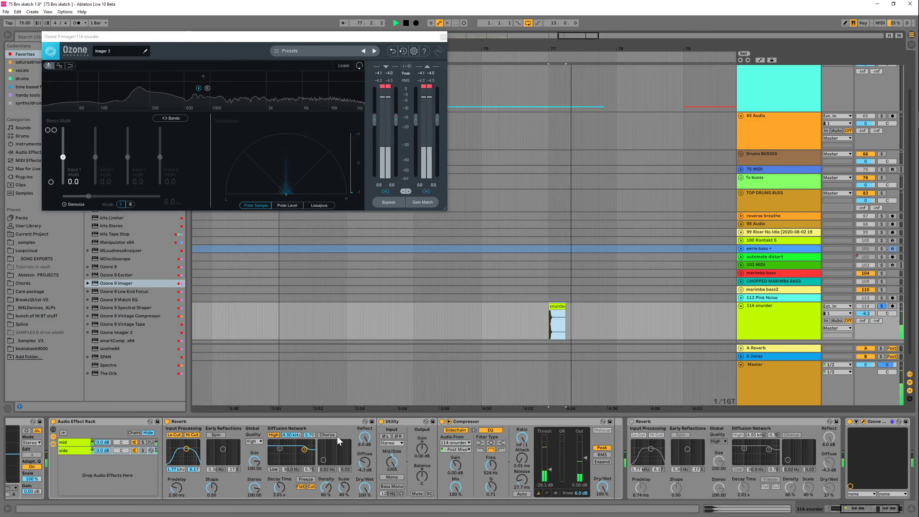
key("space")
Step: Switch from the Audio Effect Rack back to the Reverb before Ozone 9 Imager and audition the snurder clip
left_click(53, 421)
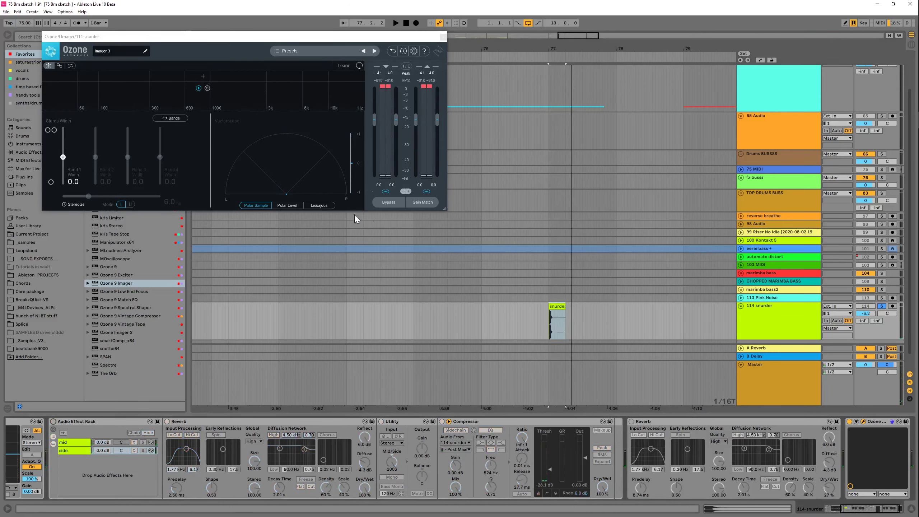
left_click_drag(280, 36, 287, 39)
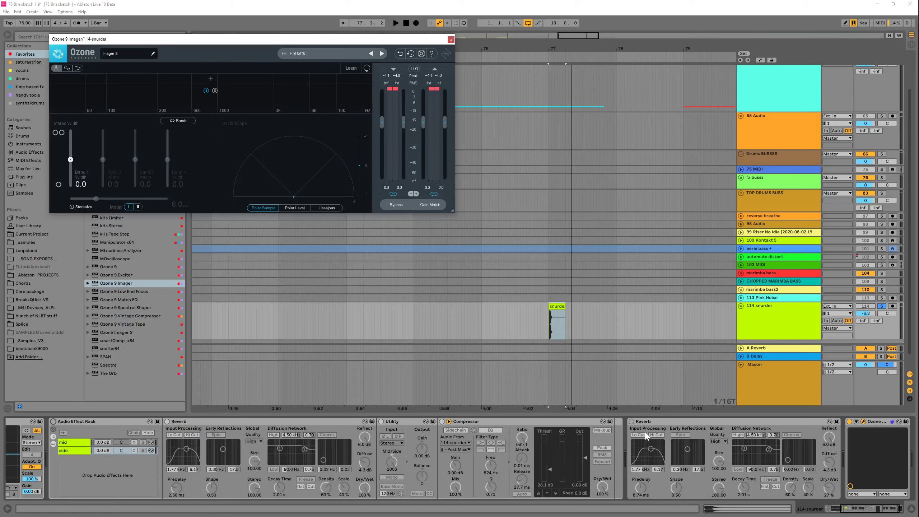
left_click(633, 422)
key("space")
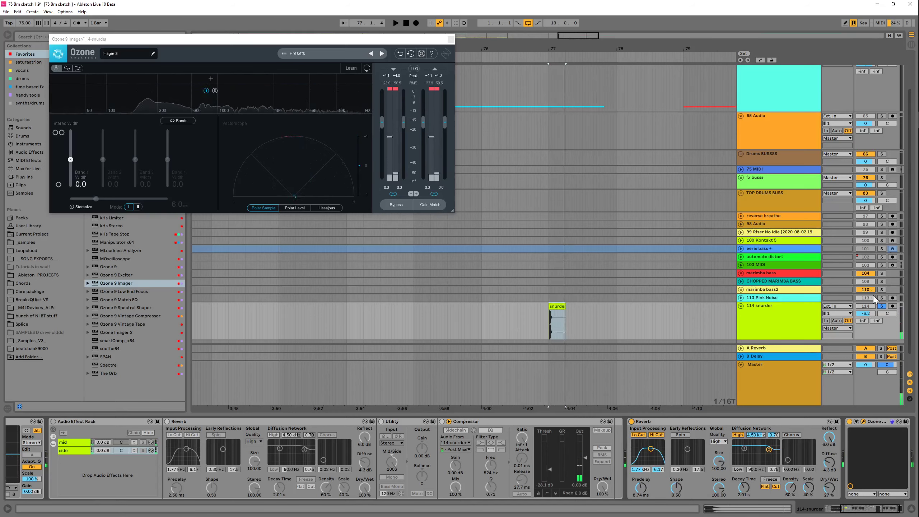
Step: Set the volume of the 114 snurder track to -6 dB while comparing its level in playback
left_click_drag(863, 314, 863, 324)
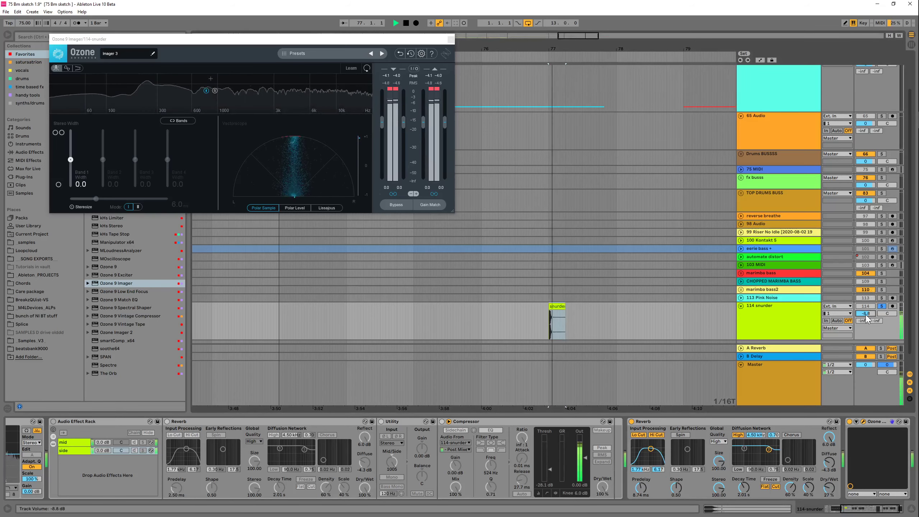
key("space")
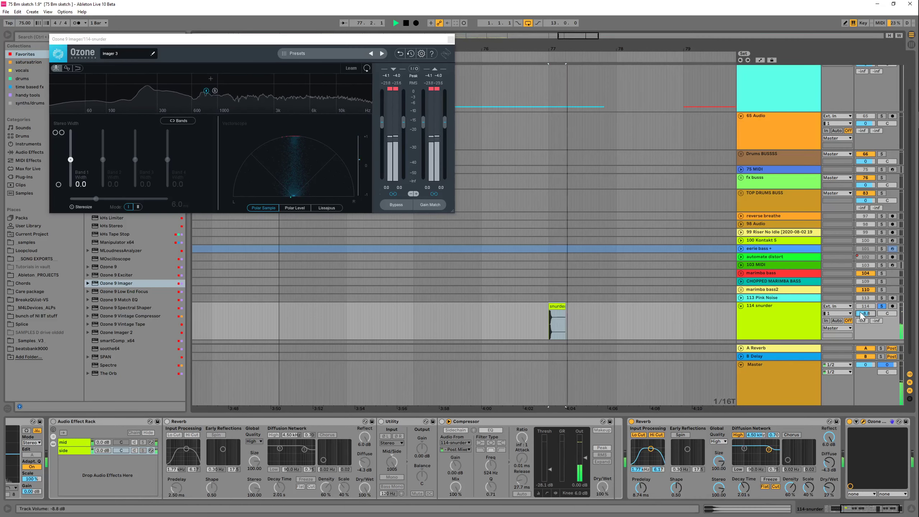
left_click_drag(864, 314, 864, 313)
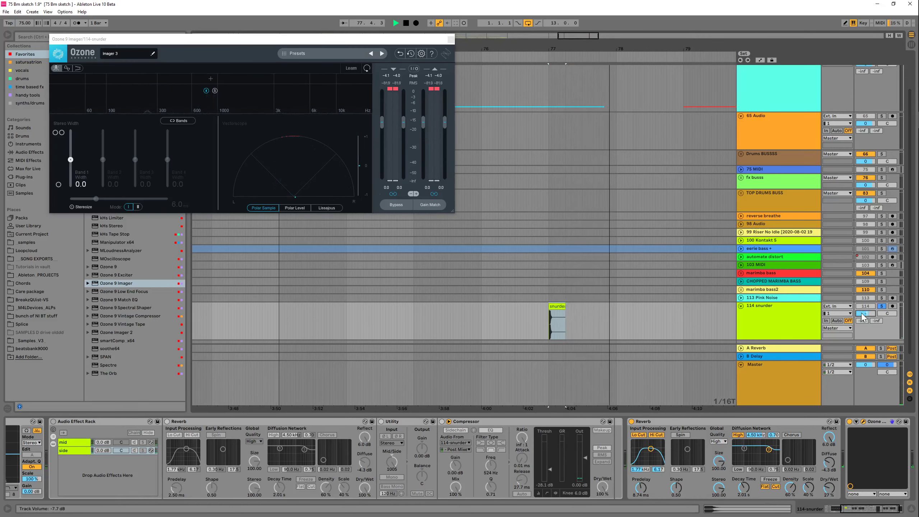
type("-6")
key("Return")
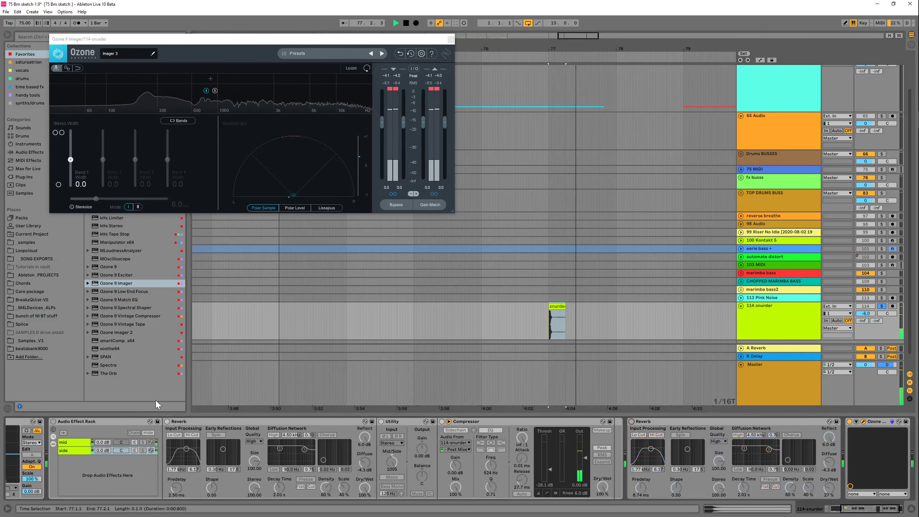
Step: Enable the Audio Effect Rack, play the snurder clip, and move the Ozone Imager window clear of the browser
left_click(54, 421)
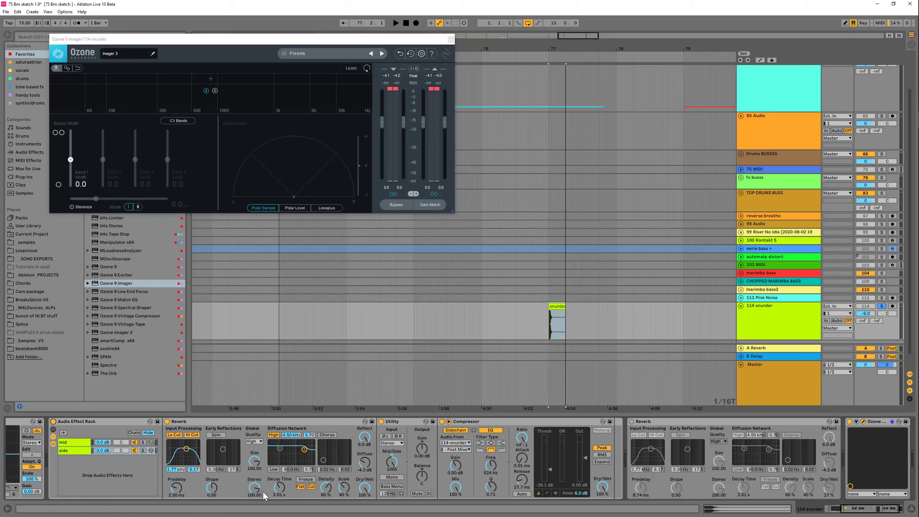
key("space")
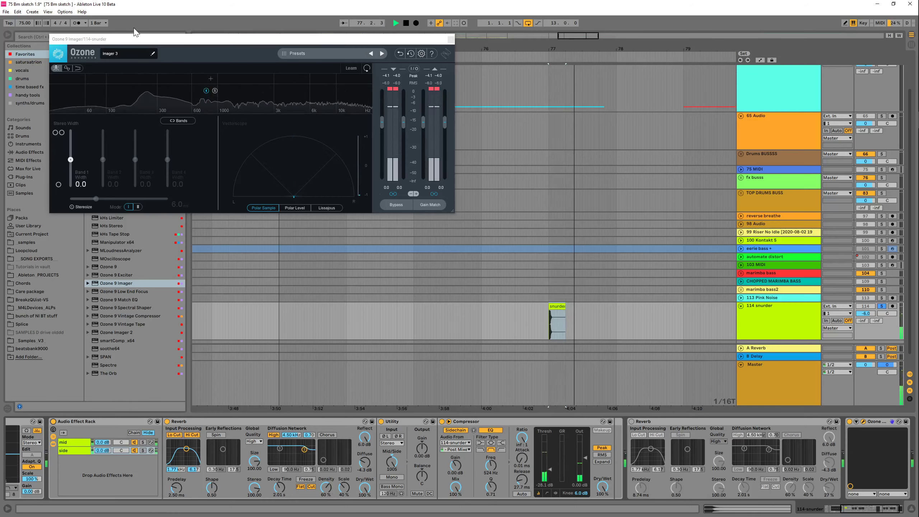
left_click_drag(150, 39, 265, 41)
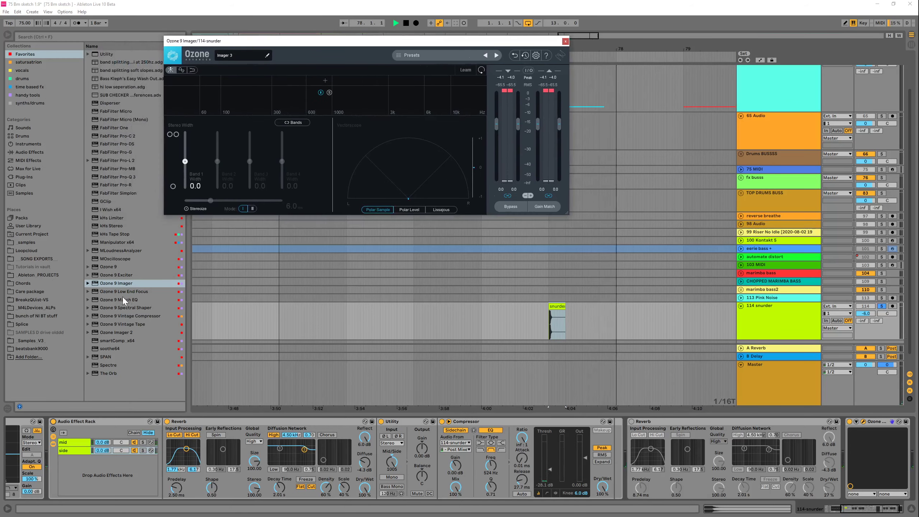
Step: Search the browser for khs and insert kHs Stereo between the Utility and the Compressor in the side chain
left_click(49, 37)
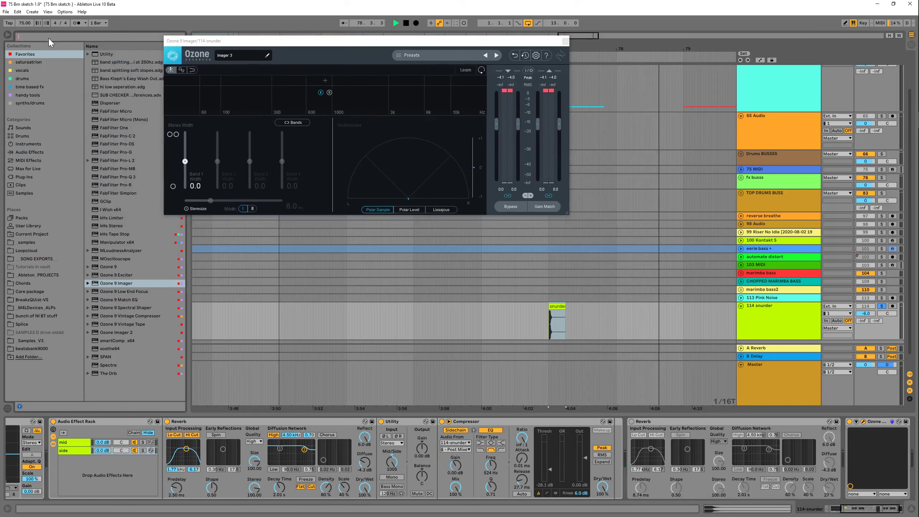
type("khs")
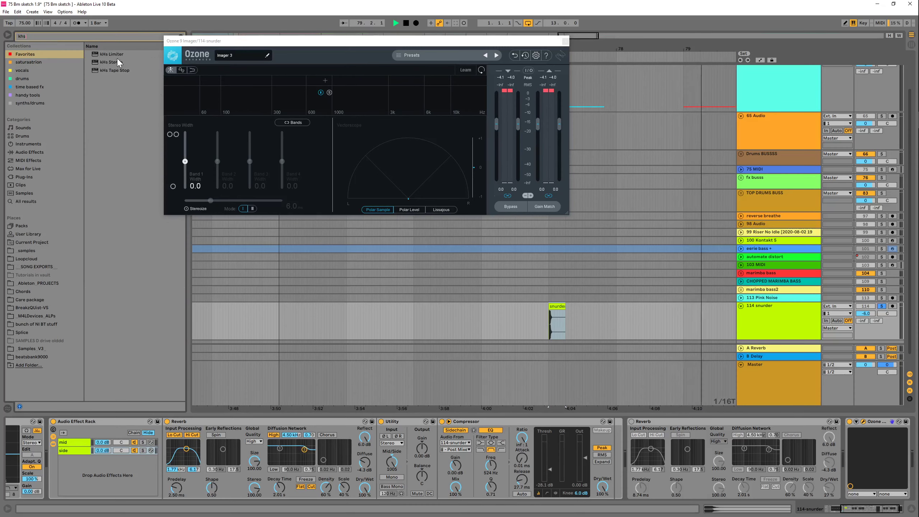
left_click_drag(117, 59, 438, 442)
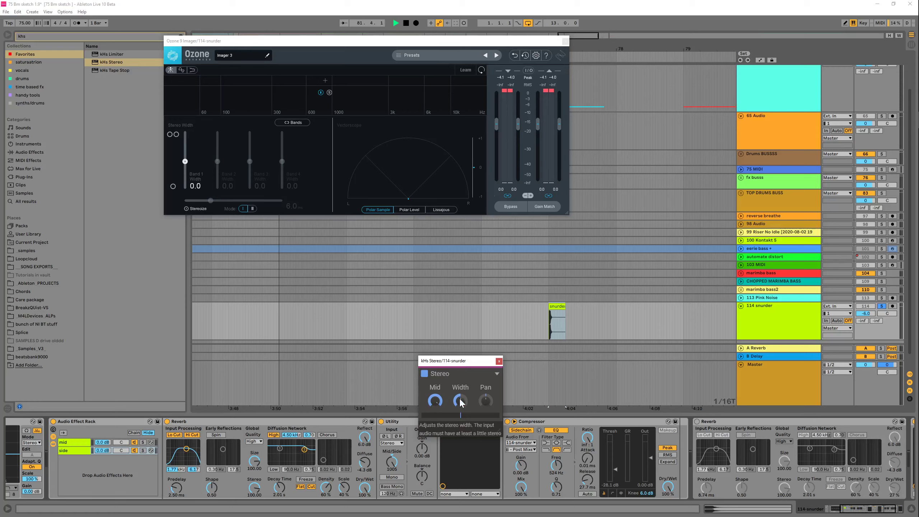
Step: Raise the Width of kHs Stereo while auditioning the snurder clip, moving the plug-in window up above the device chain
left_click_drag(460, 401, 464, 404)
key("space")
key("space")
key("space")
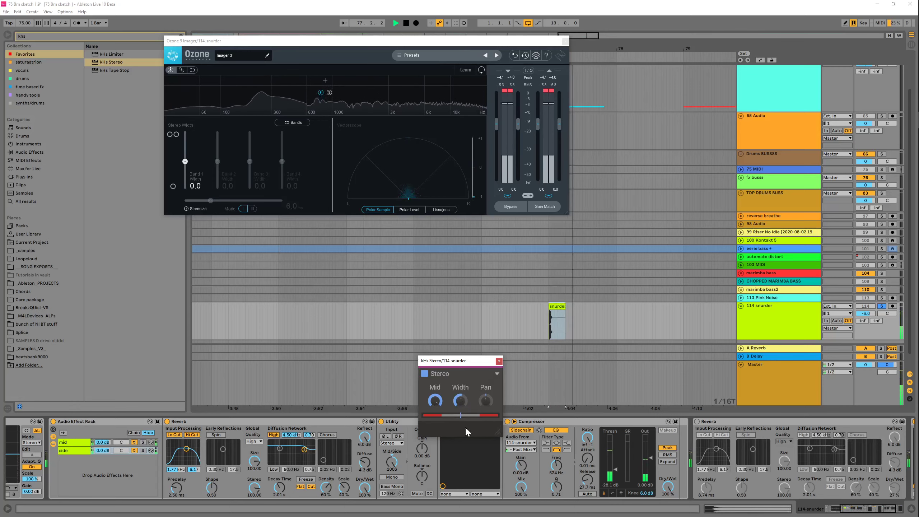
left_click_drag(470, 361, 479, 270)
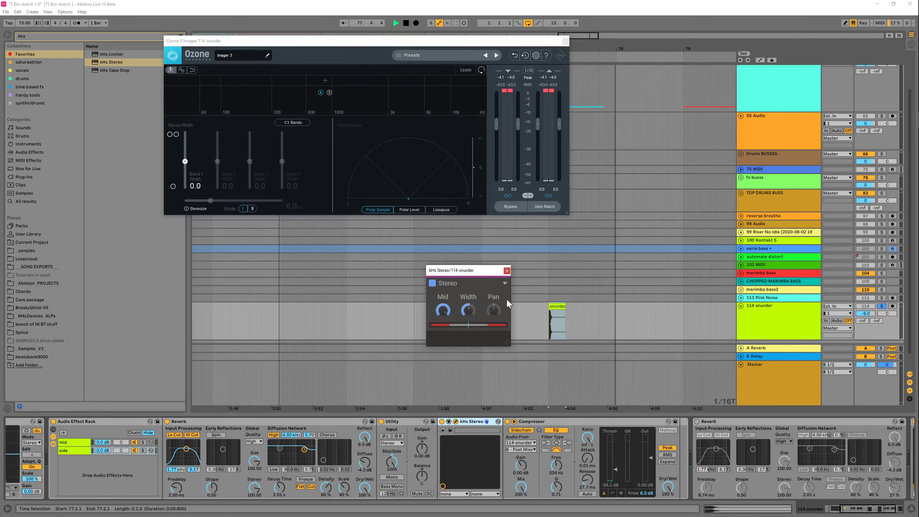
left_click_drag(474, 328, 470, 258)
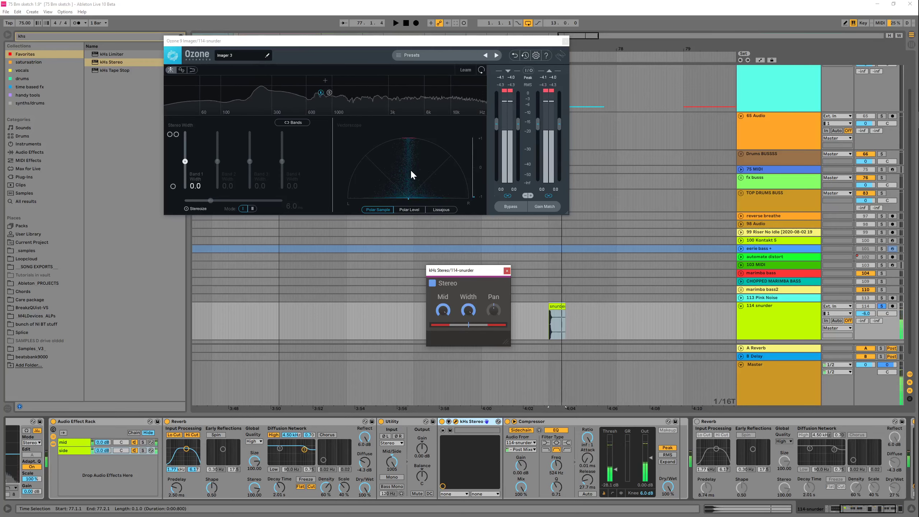
Step: Compare the snurder clip's stereo image in Ozone Imager with kHs Stereo active and bypassed
key("space")
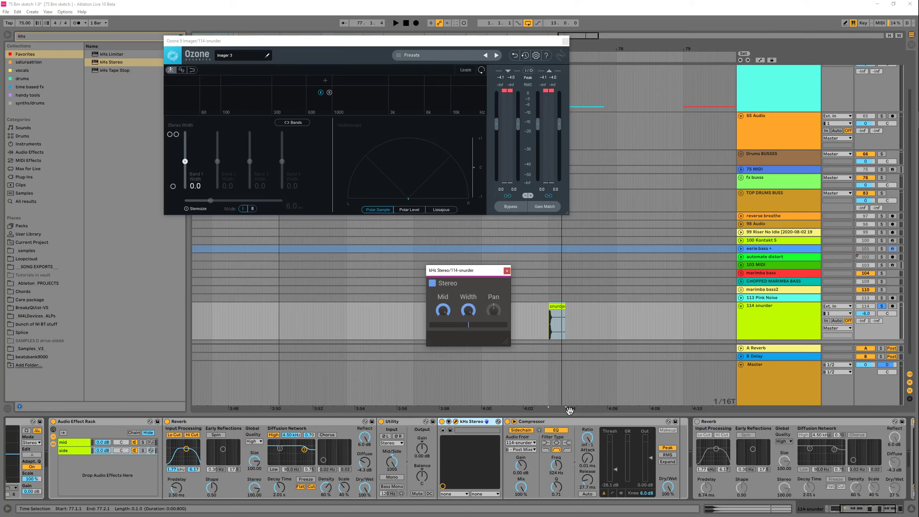
key("space")
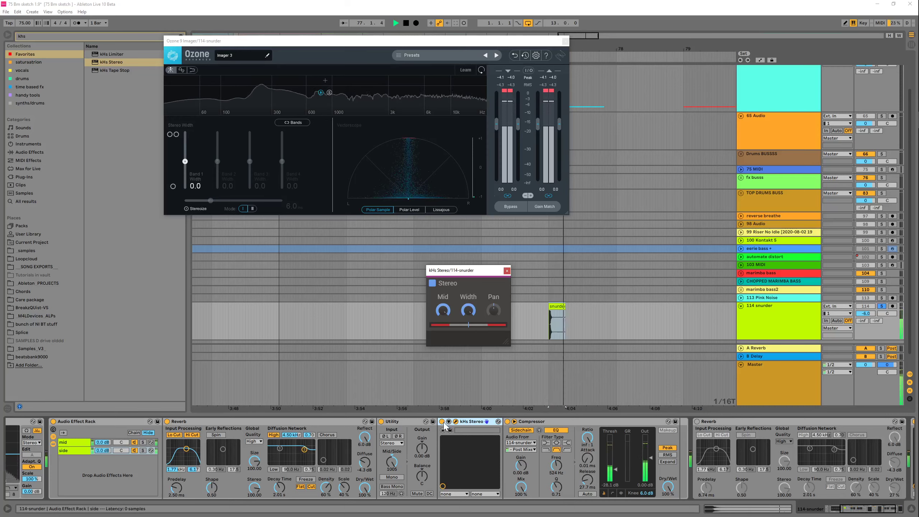
key("space")
key("space")
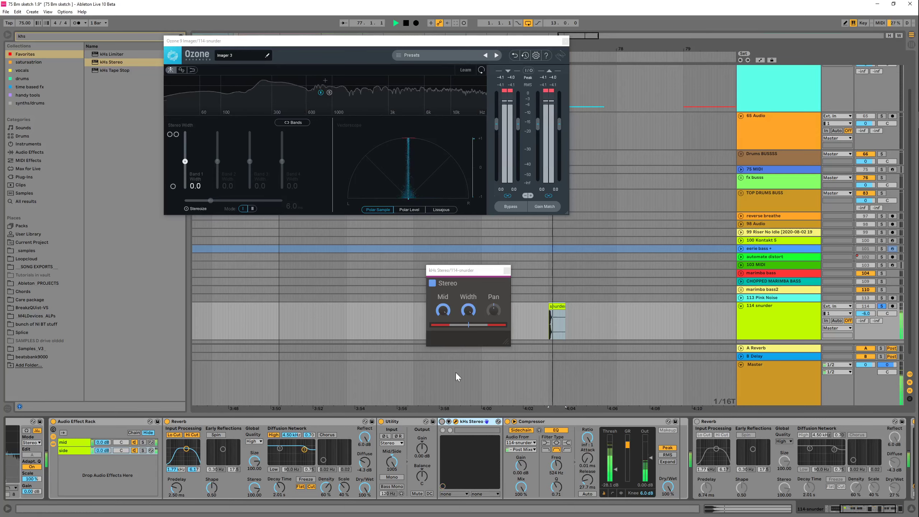
key("space")
key("space")
key("space")
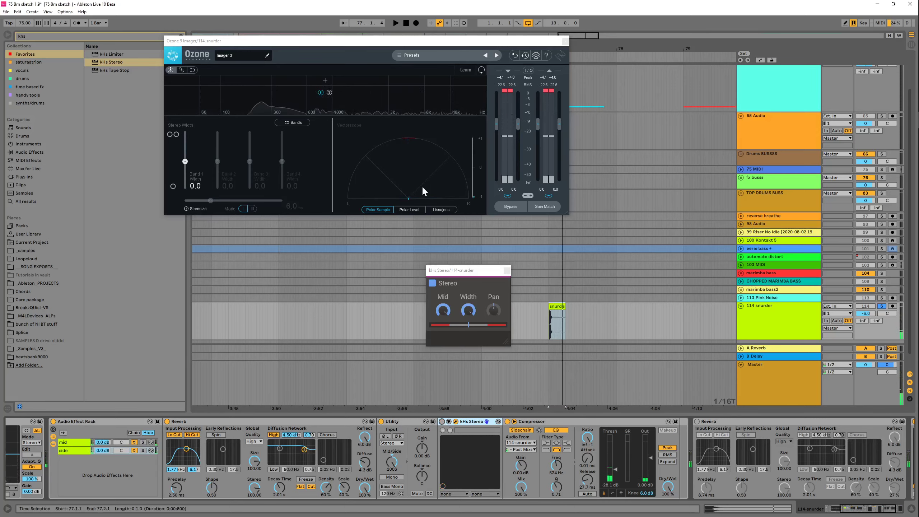
key("space")
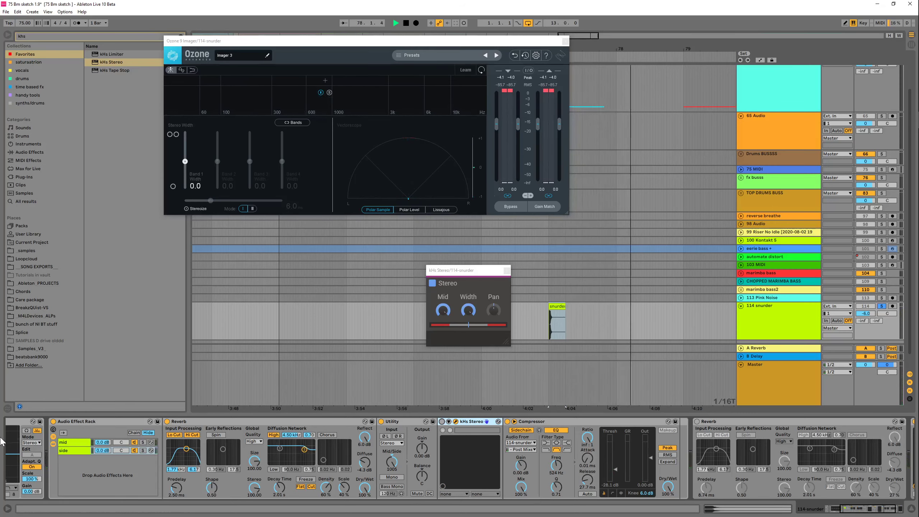
Step: Turn off the Audio Effect Rack and collapse both the rack and the Reverb after it in the device chain
left_click(54, 421)
left_click(99, 421)
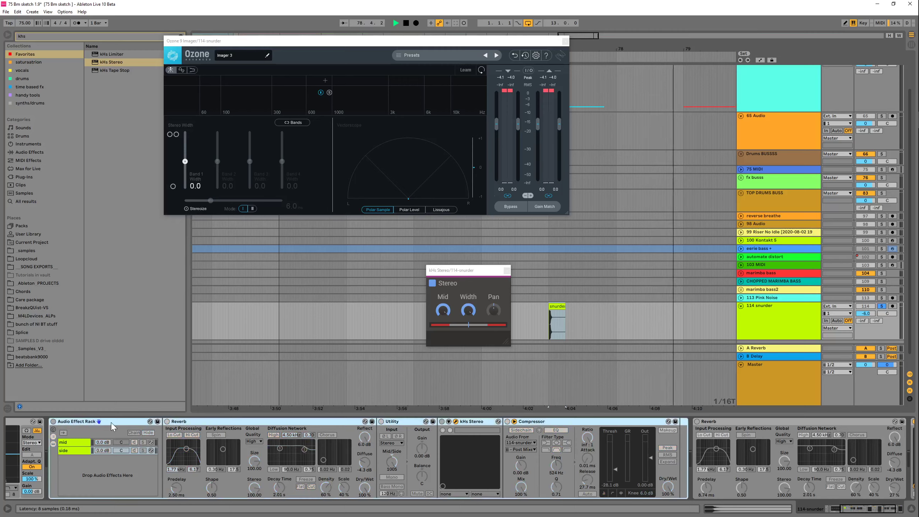
double_click(109, 422)
double_click(112, 423)
left_click(220, 449)
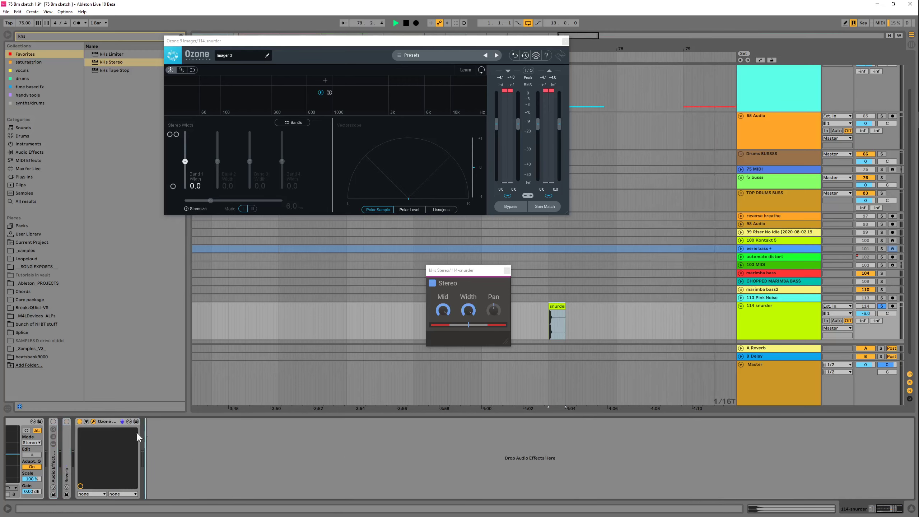
Step: Add a Utility to the end of the snurder device chain and move it ahead of Ozone 9 Imager
right_click(176, 439)
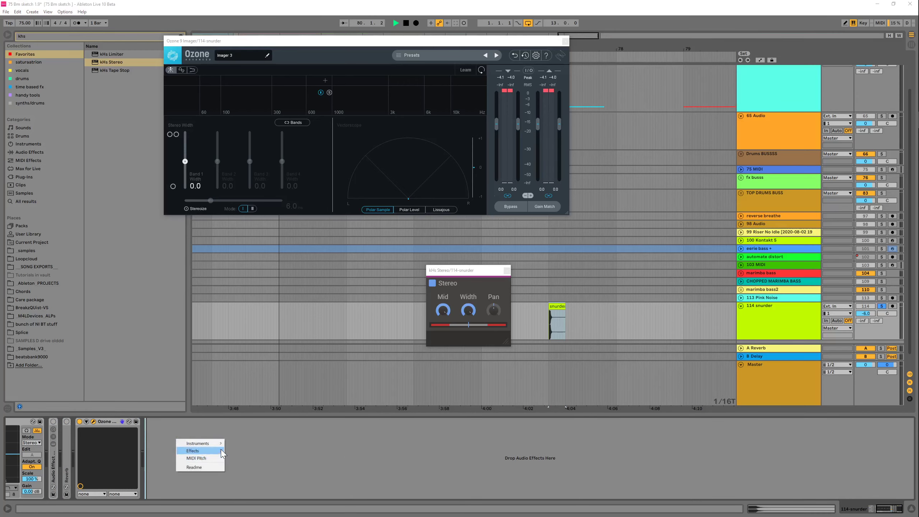
mouse_move(218, 453)
left_click(253, 452)
type("tility")
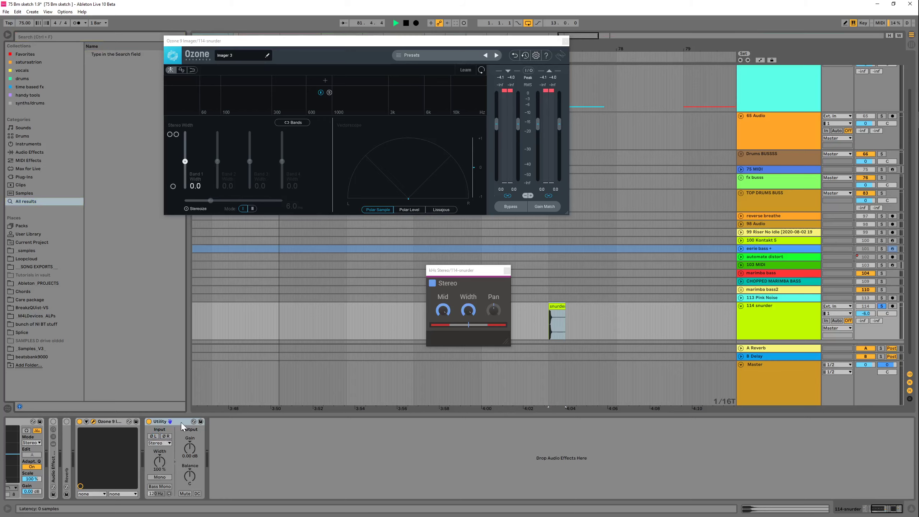
left_click_drag(182, 424, 72, 425)
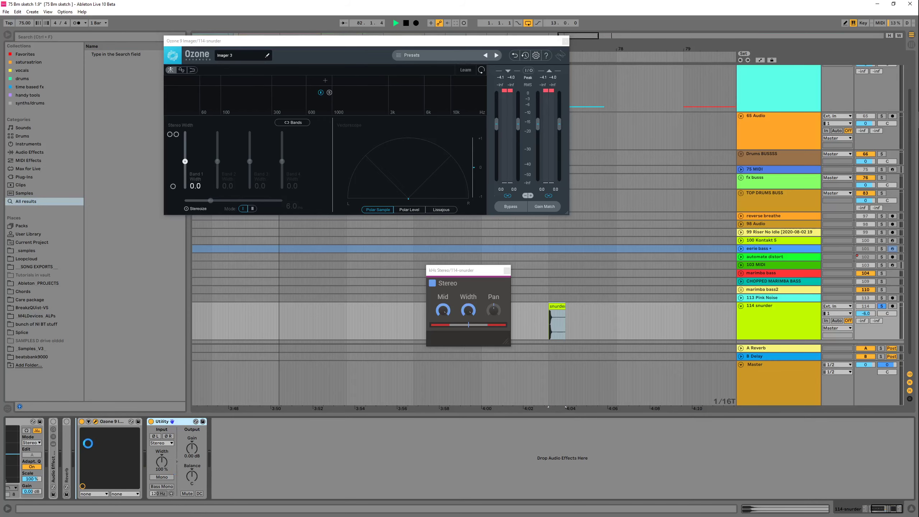
Step: Group the Utility ahead of Ozone 9 Imager into a new Audio Effect Rack and show the rack's chain list
left_click_drag(88, 443, 85, 440)
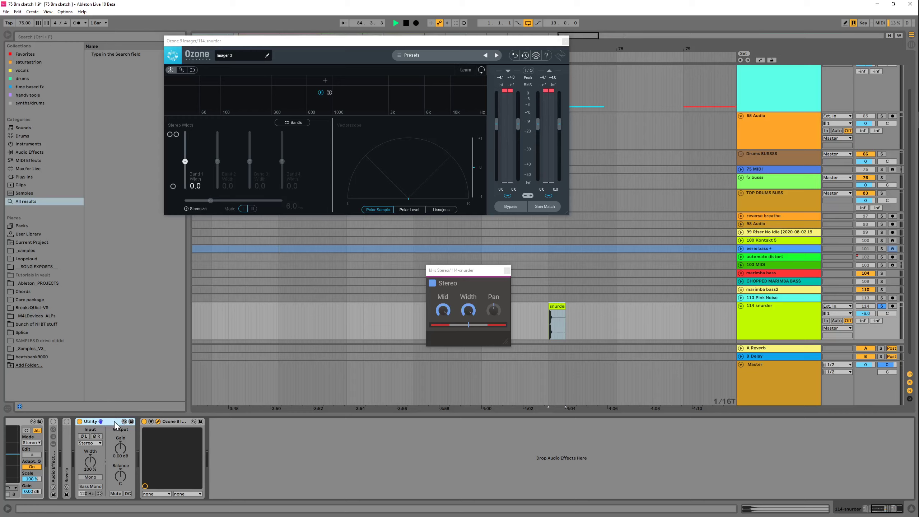
key("ctrl+g")
left_click(80, 443)
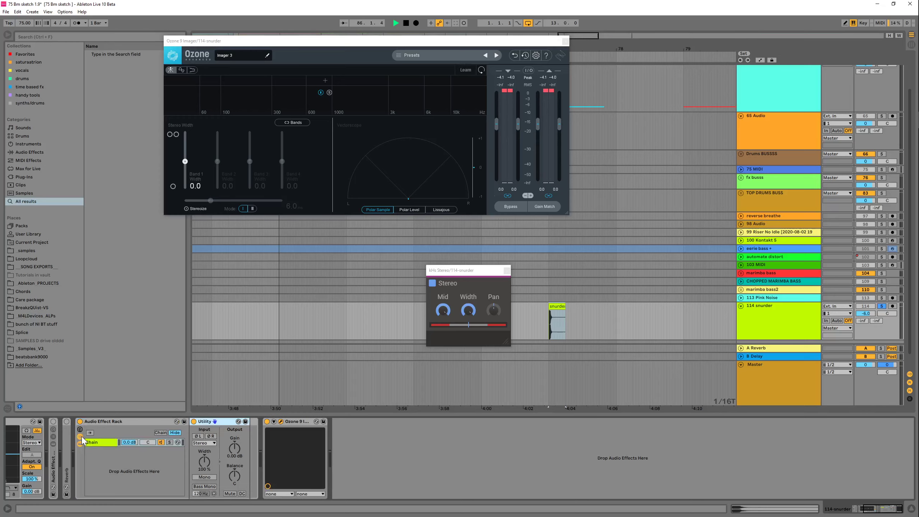
Step: Duplicate the new rack's chain and name the two chains mid and side
left_click(103, 445)
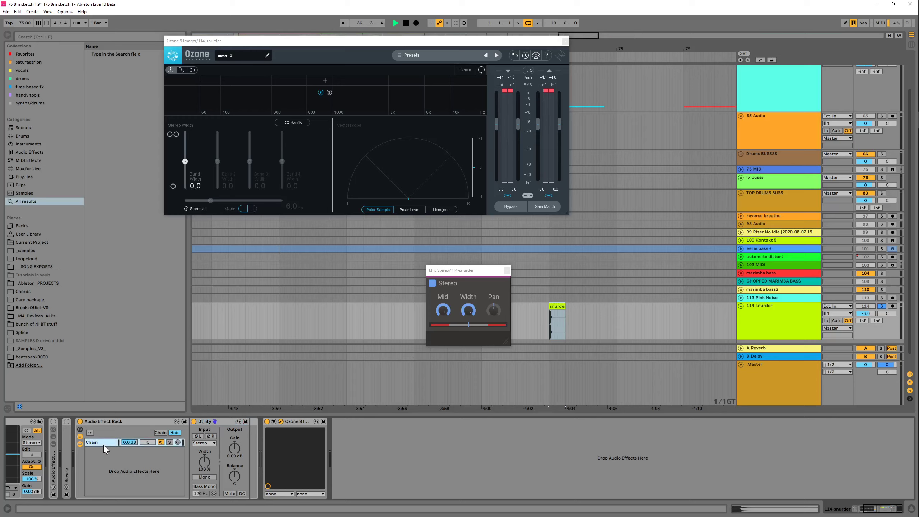
key("ctrl+d")
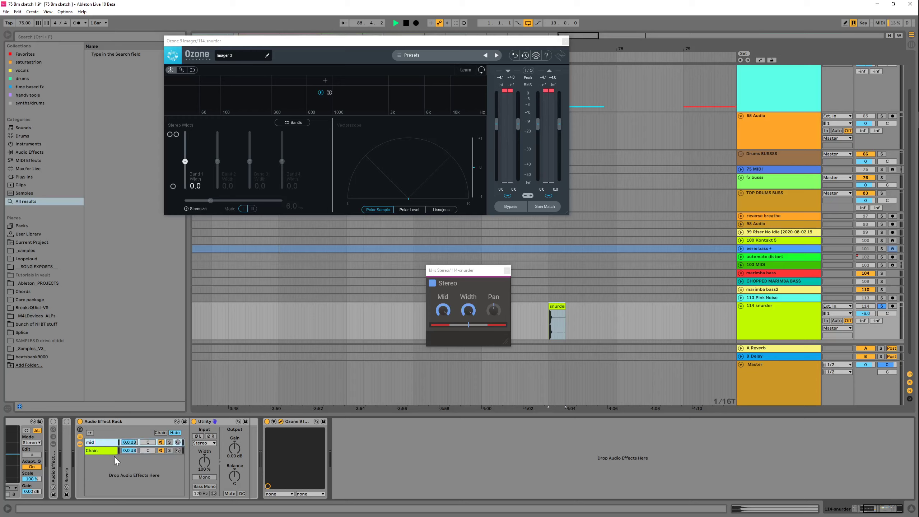
type("mid")
key("Return")
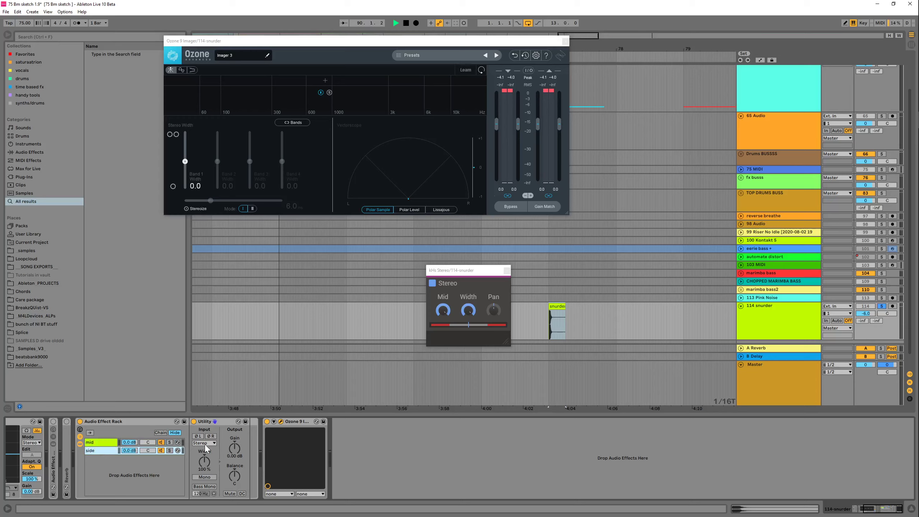
Step: Switch the Utility's Width control to Mid/Side Mode in both the mid and side chains
left_click(101, 440)
right_click(203, 462)
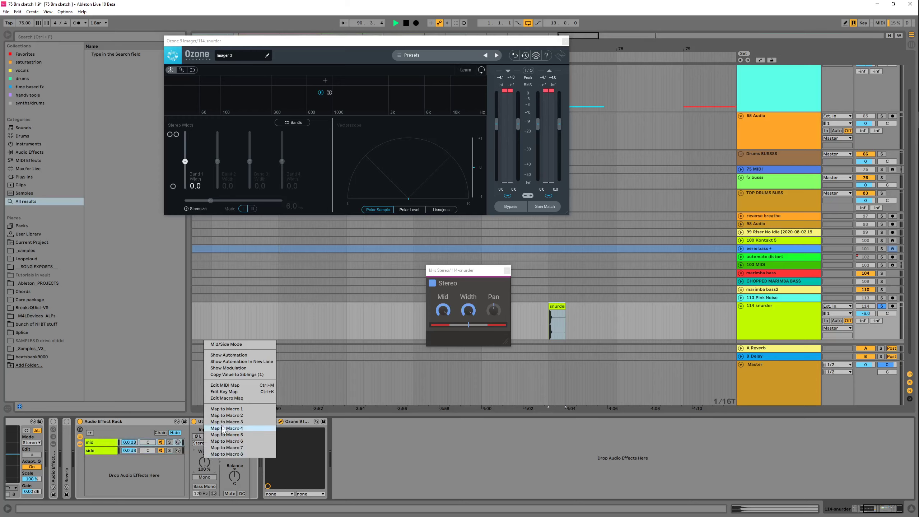
left_click(226, 343)
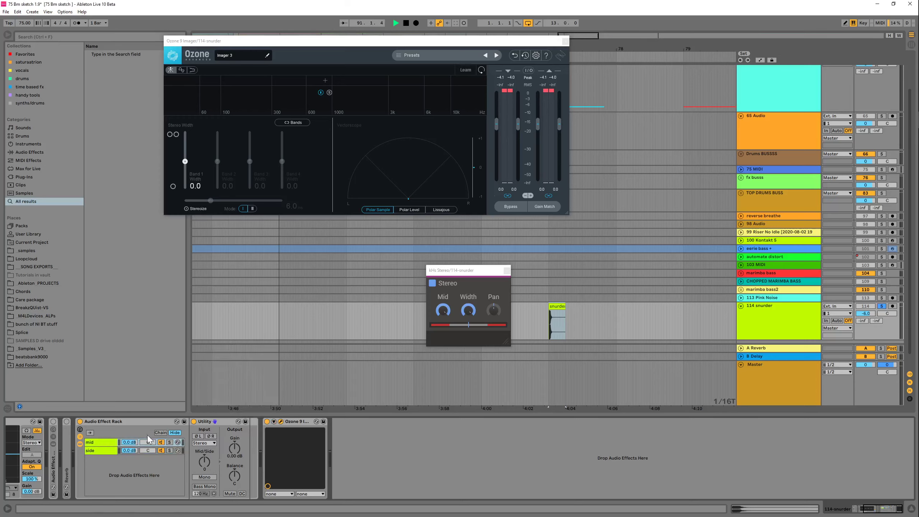
left_click(94, 451)
right_click(204, 463)
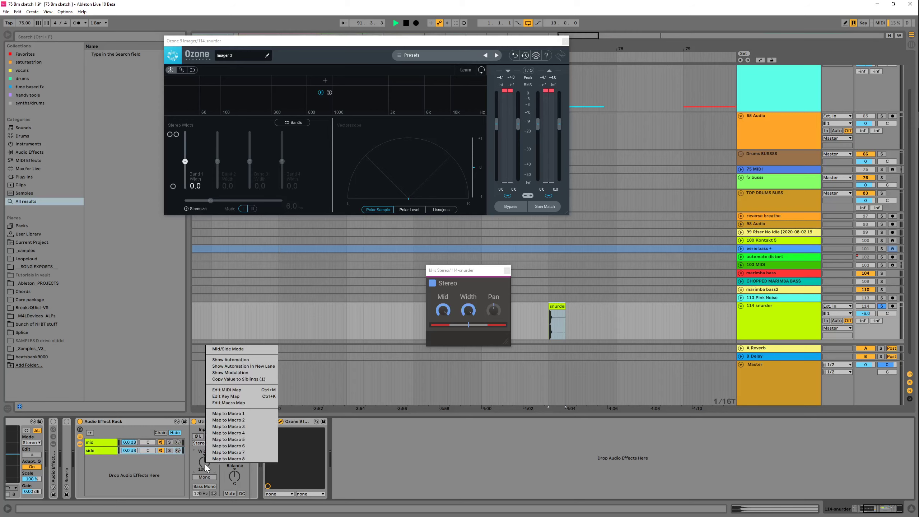
left_click(236, 349)
Step: Set the Utility's Mid/Side balance to 100M in the mid chain and 100S in the side chain
left_click(126, 444)
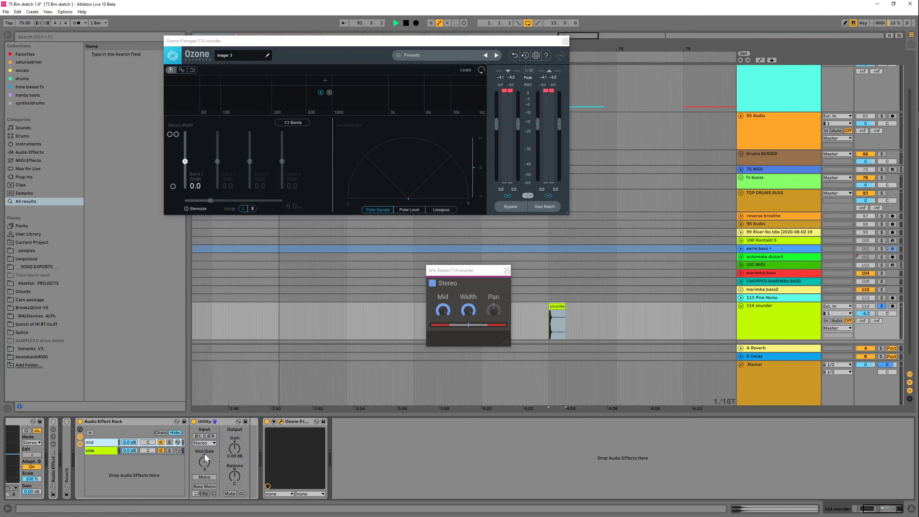
left_click(204, 380)
left_click(109, 452)
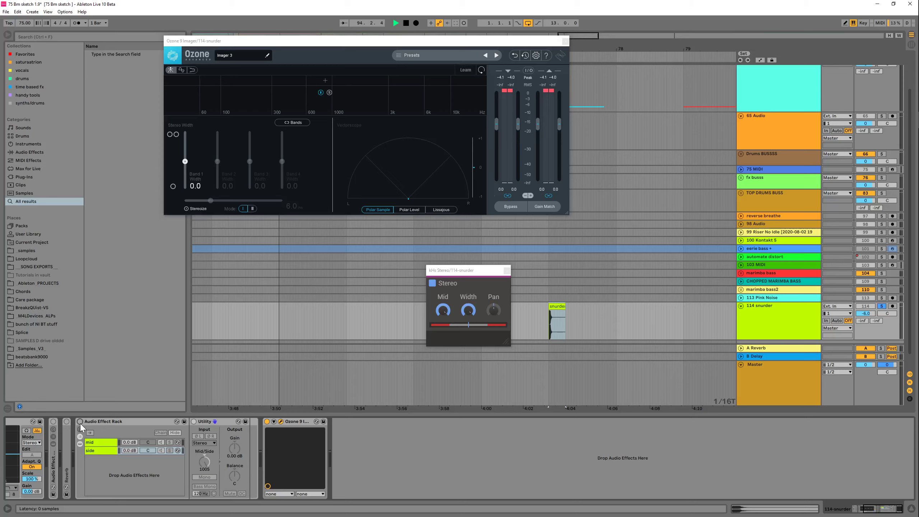
Step: Play the snurder clip with the mid/side rack bypassed and active, comparing the stereo image in Ozone Imager
key("space")
key("space")
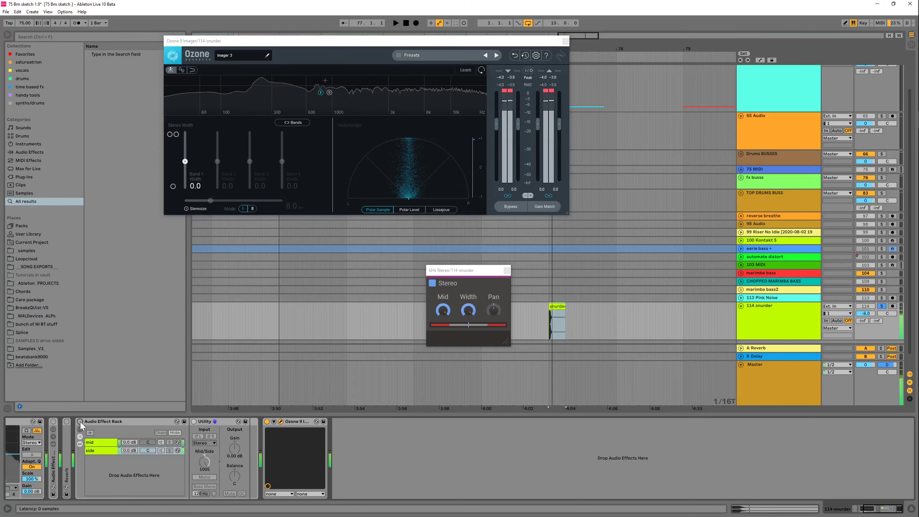
left_click(80, 422)
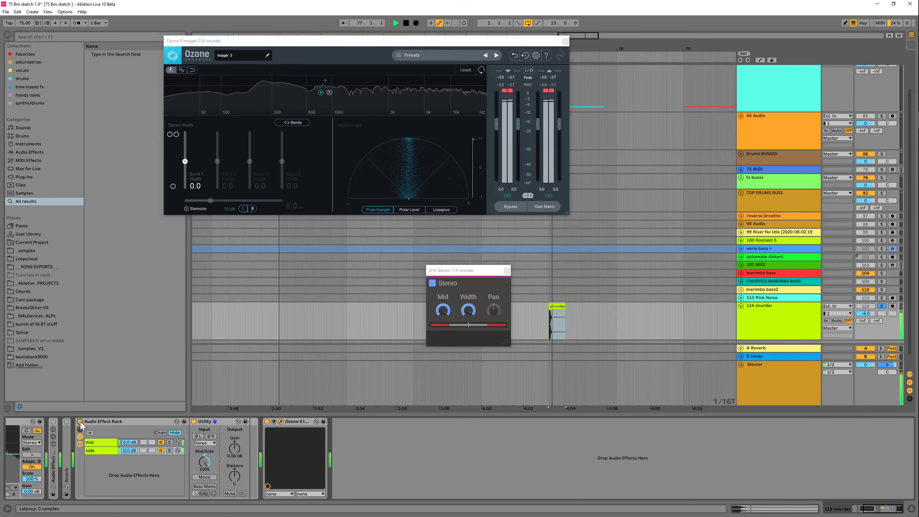
key("space")
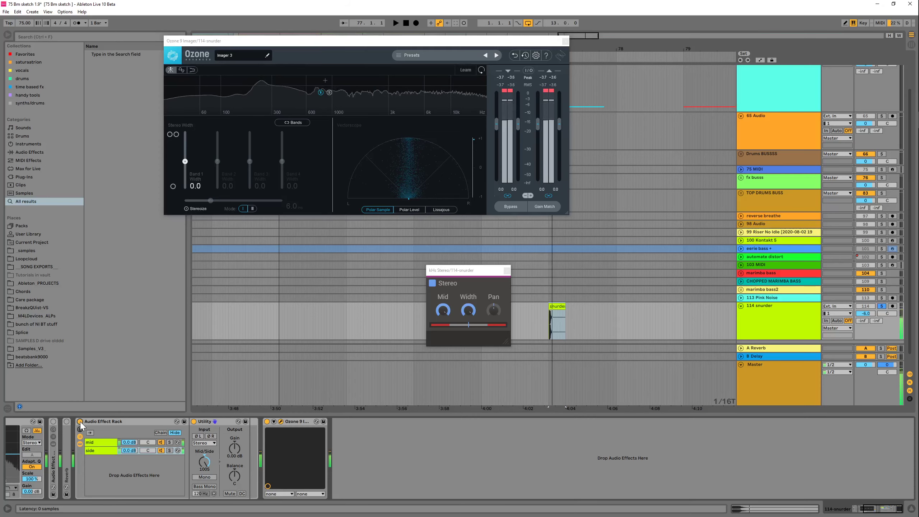
key("space")
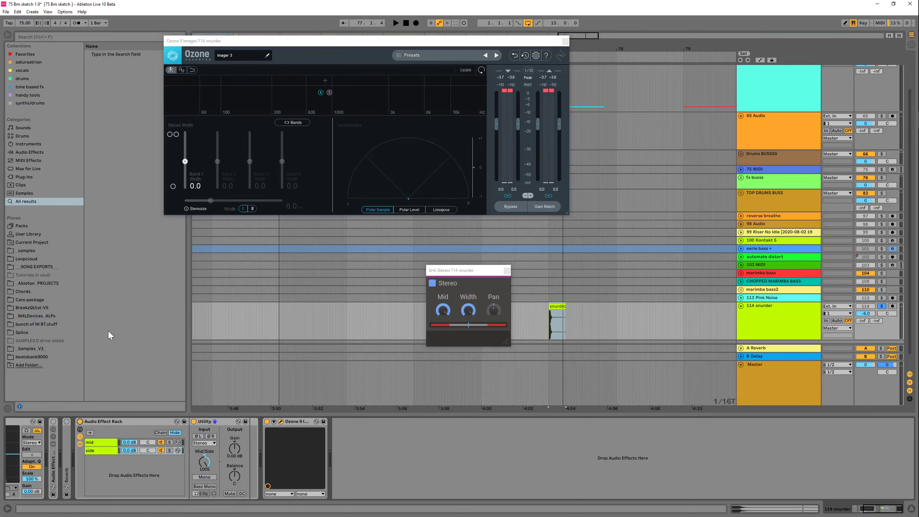
Step: Add a Utility and a Reverb after Ozone 9 Imager at the end of the snurder device chain
right_click(365, 465)
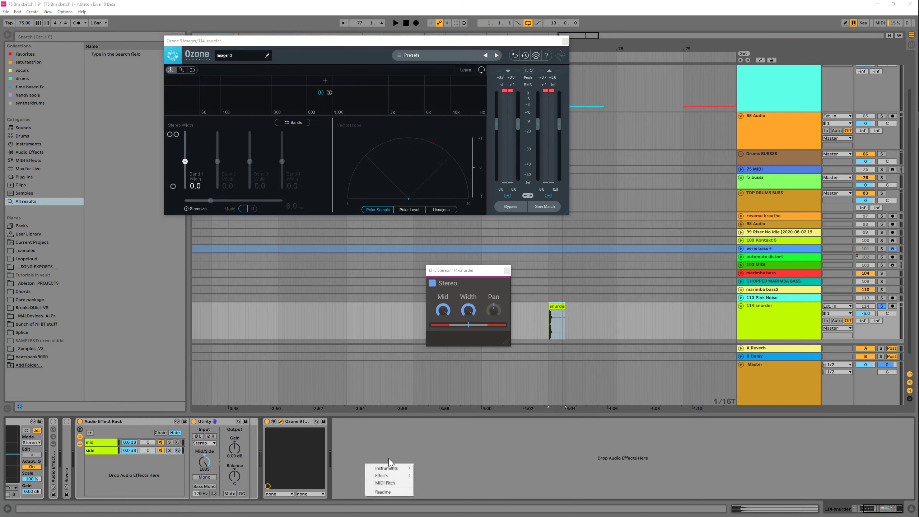
left_click(424, 477)
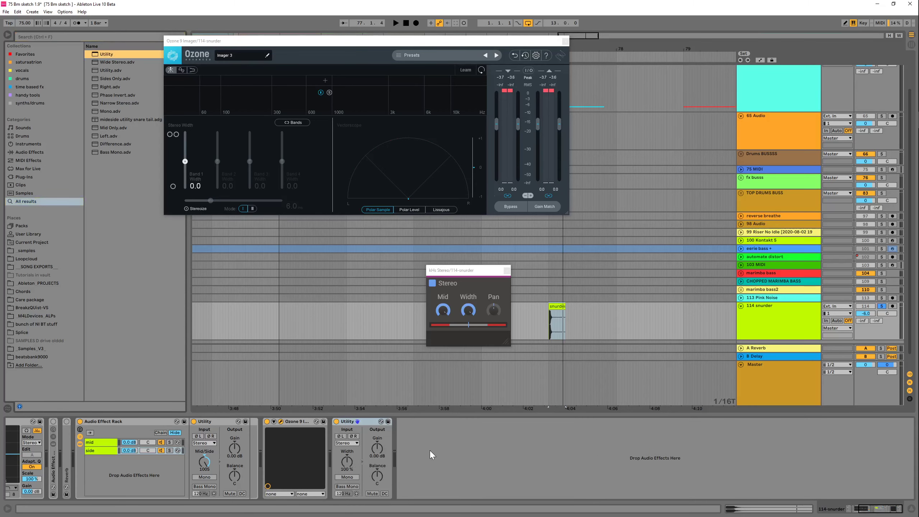
right_click(430, 451)
mouse_move(455, 466)
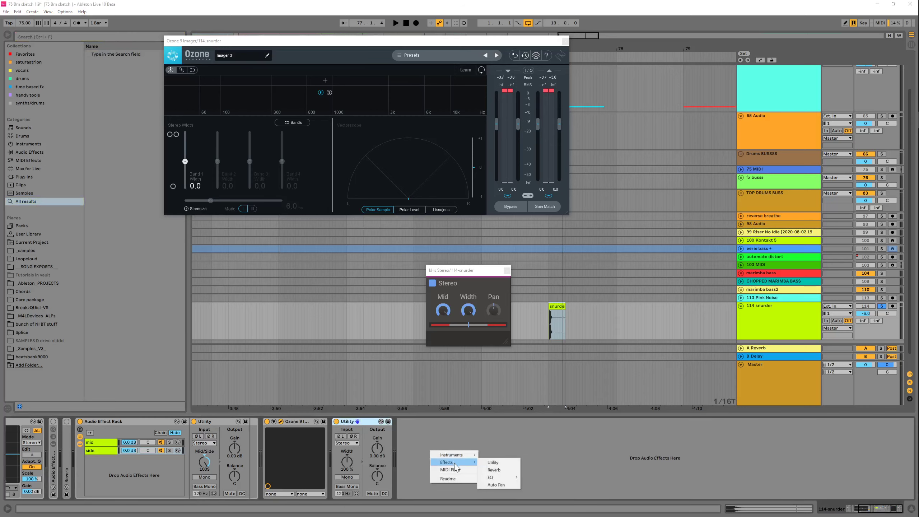
left_click(496, 470)
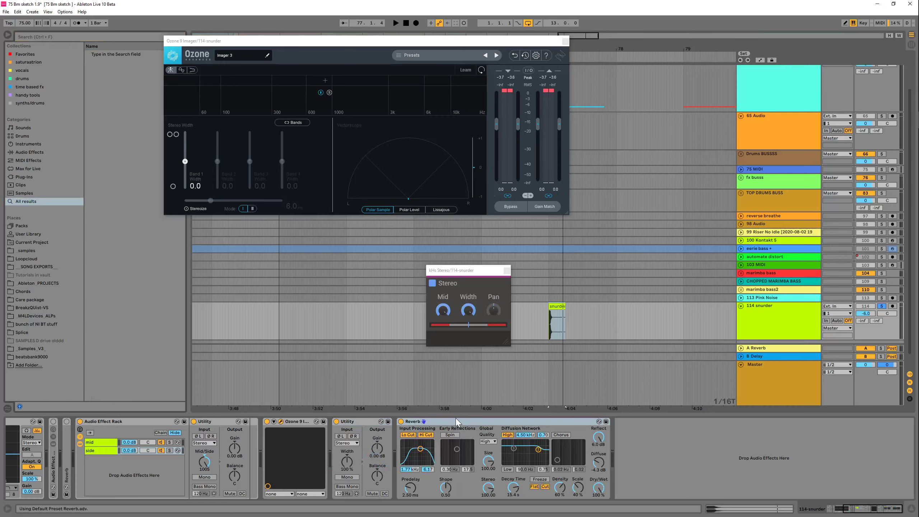
Step: Move the new Reverb into the side chain after its Utility, and audition the clip with the side chain soloed
left_click(116, 450)
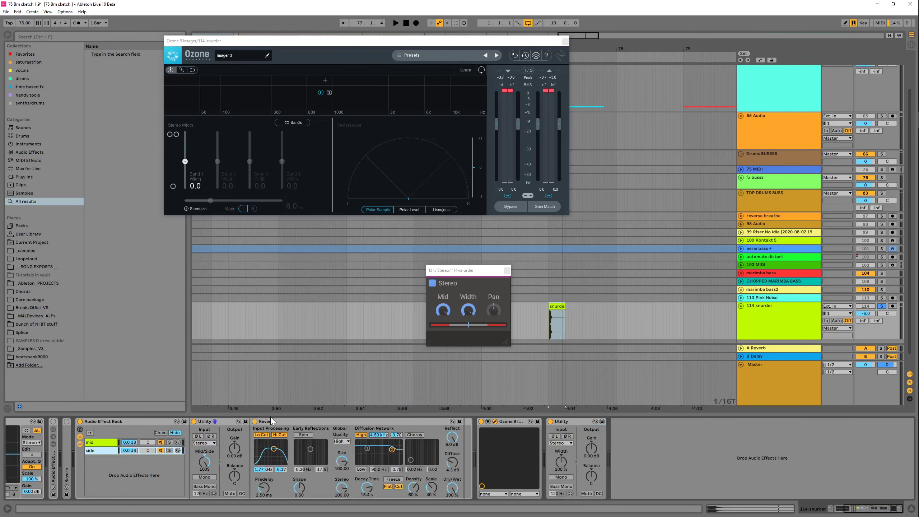
left_click(295, 426)
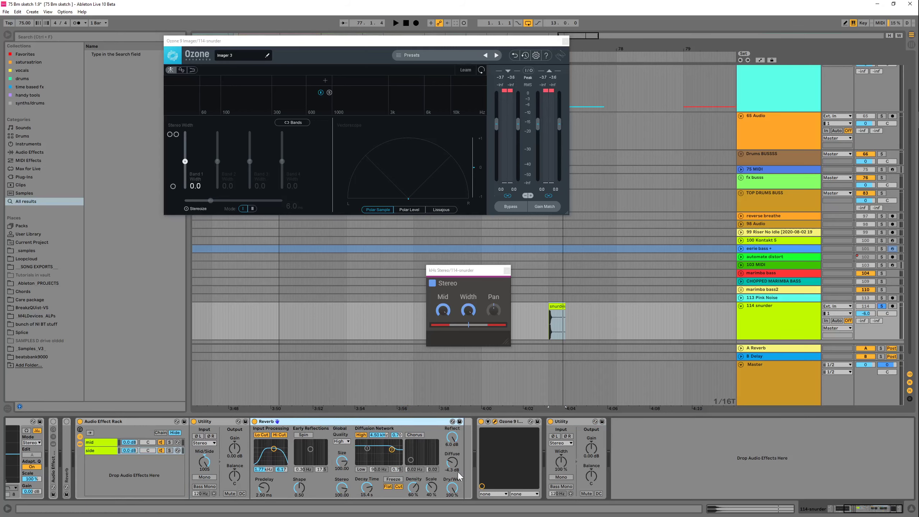
key("space")
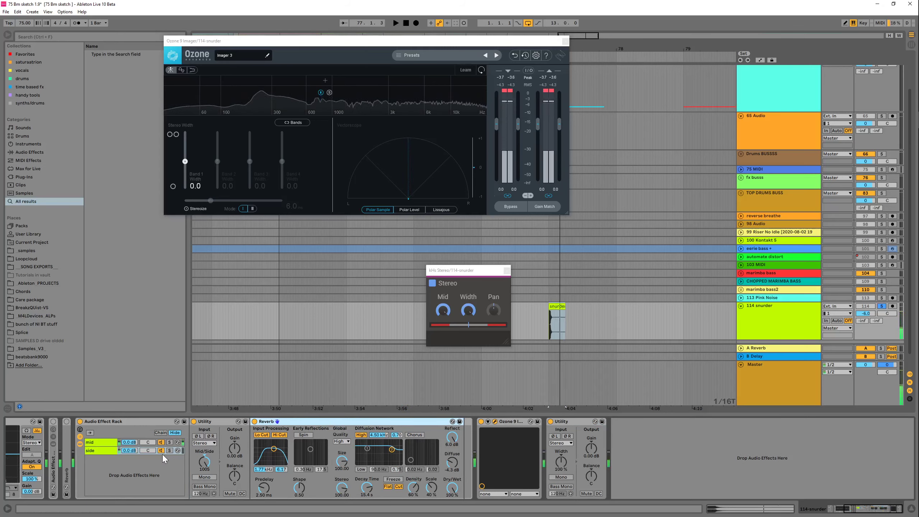
left_click(168, 450)
key("space")
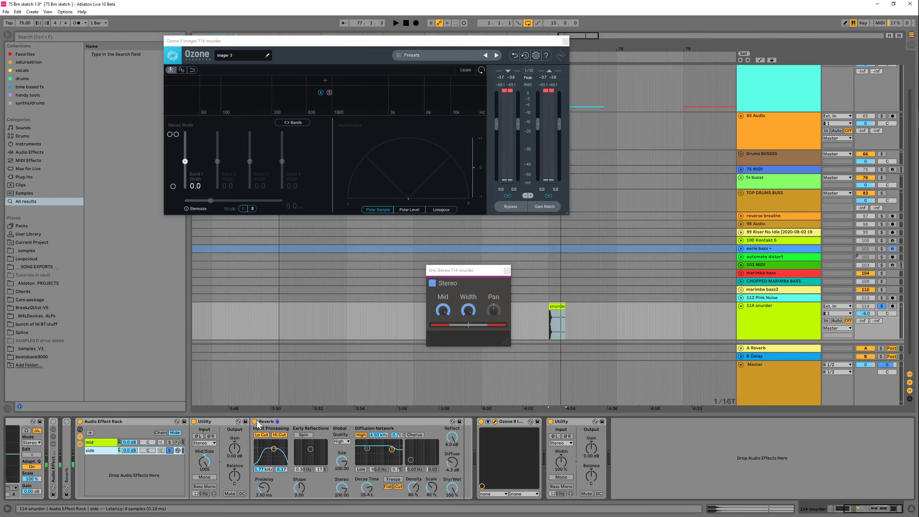
Step: Move the Reverb ahead of the Utility in the side chain and audition the clip
left_click(287, 425)
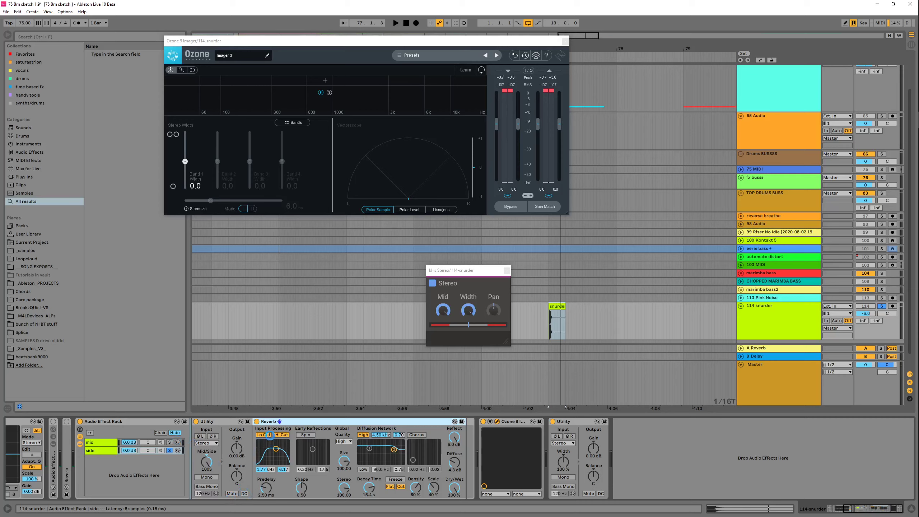
left_click_drag(288, 423, 236, 485)
key("space")
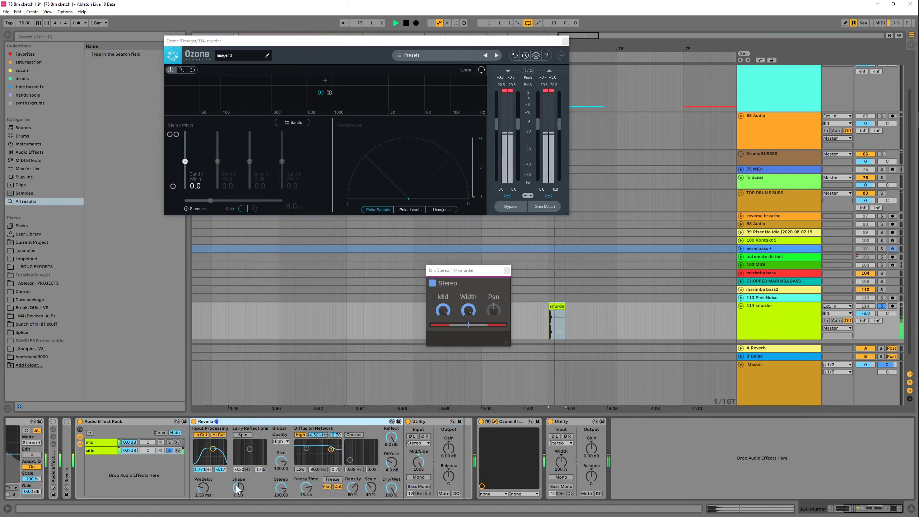
key("space")
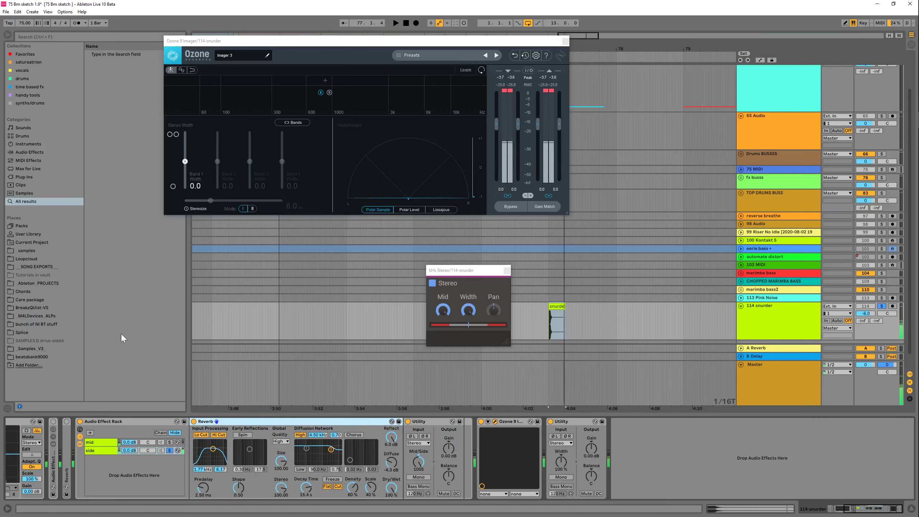
Step: Solo the mid chain instead of the side chain and audition the clip
left_click(170, 442)
key("space")
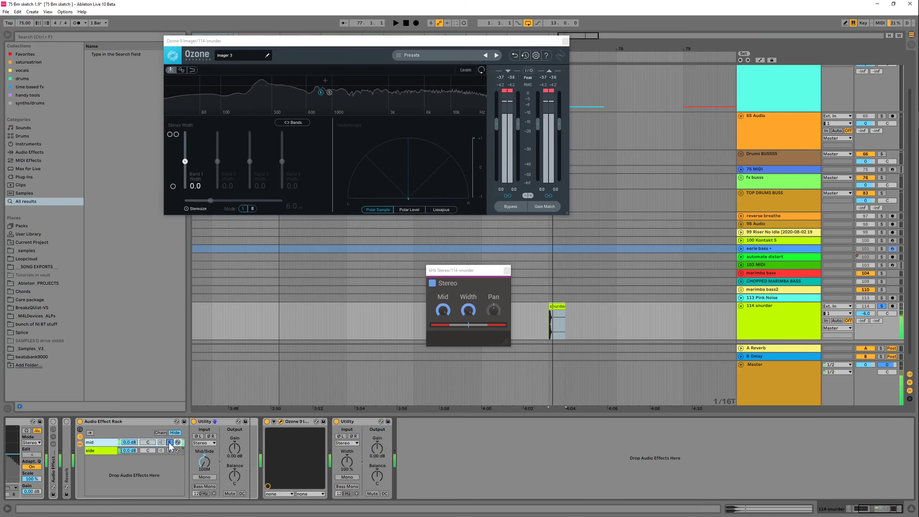
key("space")
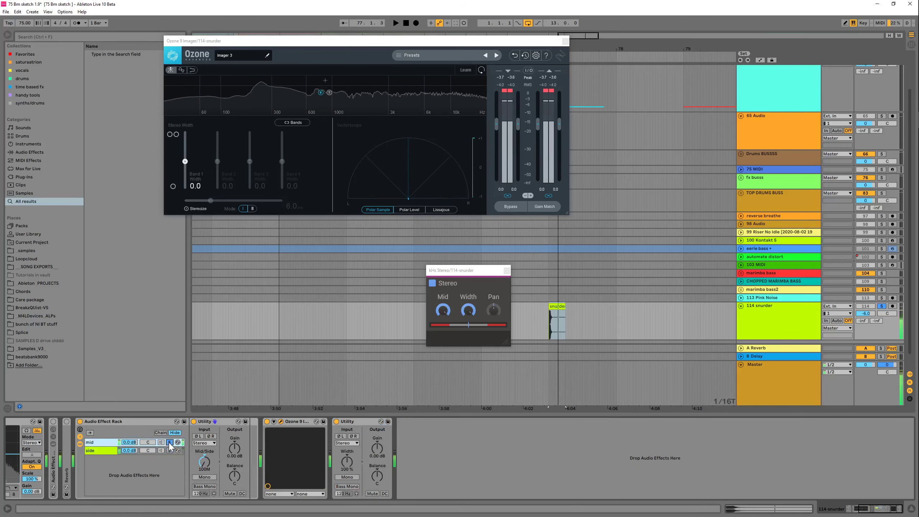
Step: Add a Compressor from the audio effects after the Utility in the side chain
left_click(104, 450)
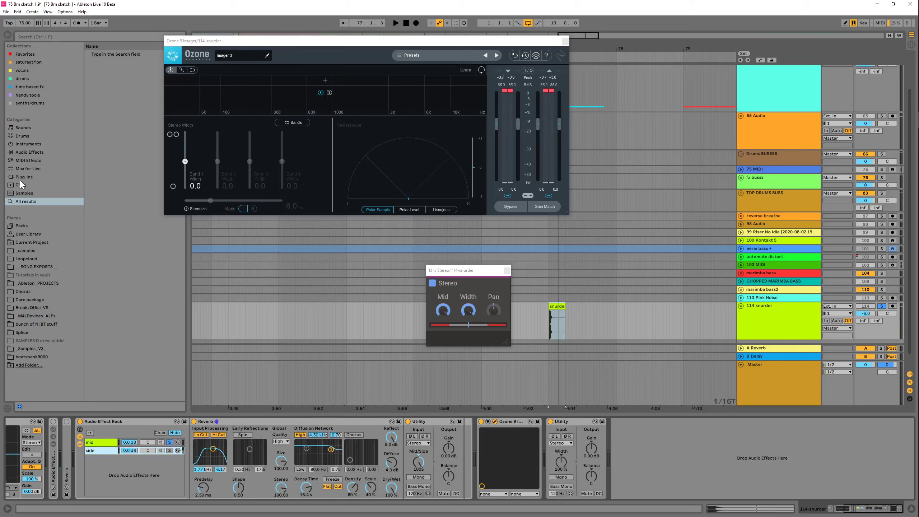
left_click(35, 154)
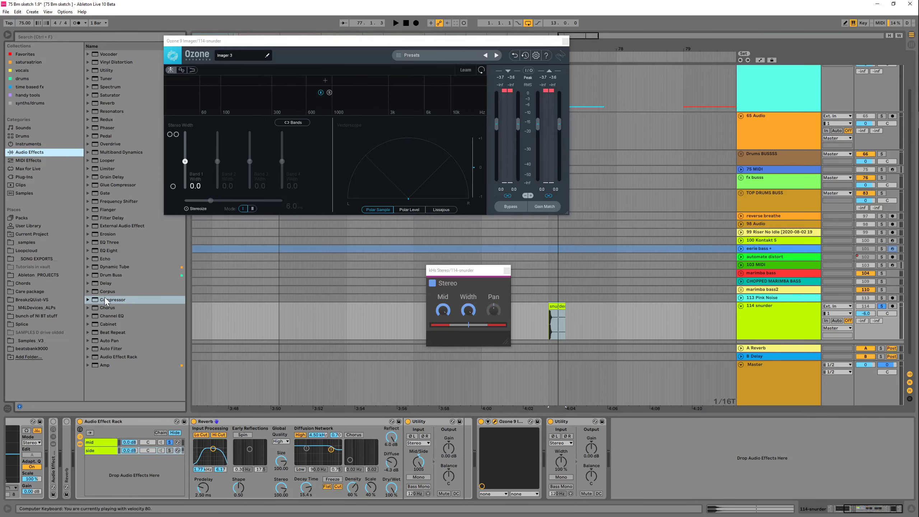
left_click_drag(106, 301, 464, 473)
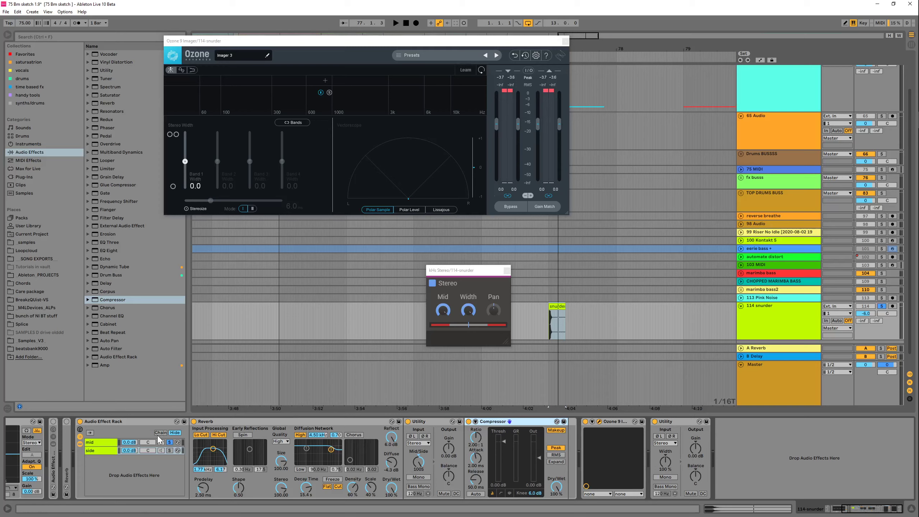
Step: Solo the side chain while auditioning the clip and lower its Reverb Decay Time to about 2.11 s
key("space")
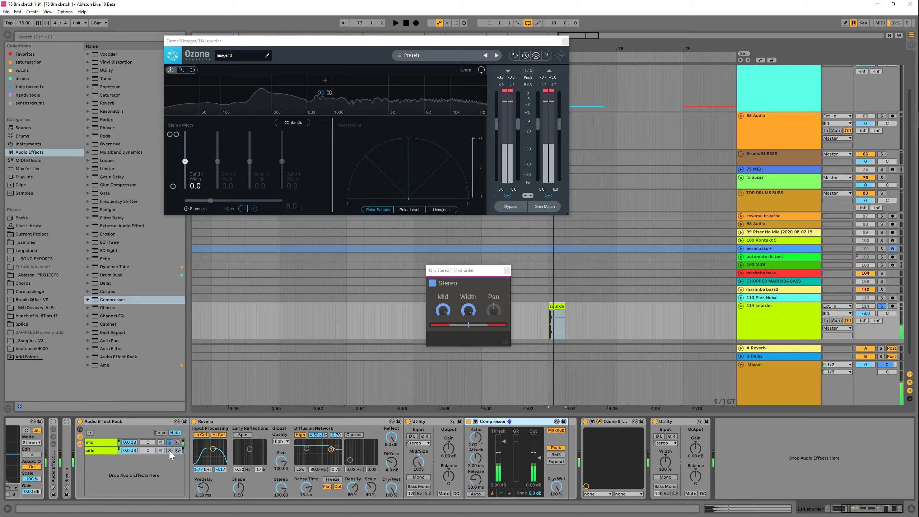
left_click(170, 451)
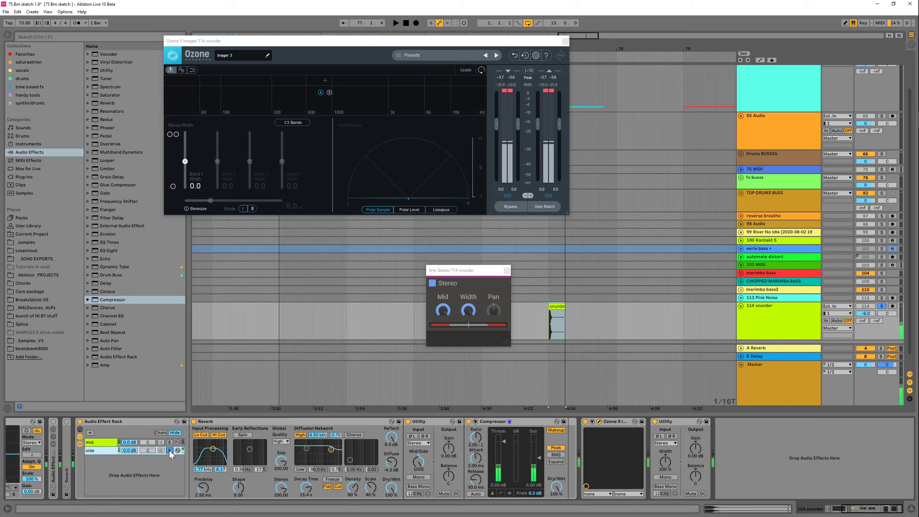
left_click_drag(306, 487, 305, 515)
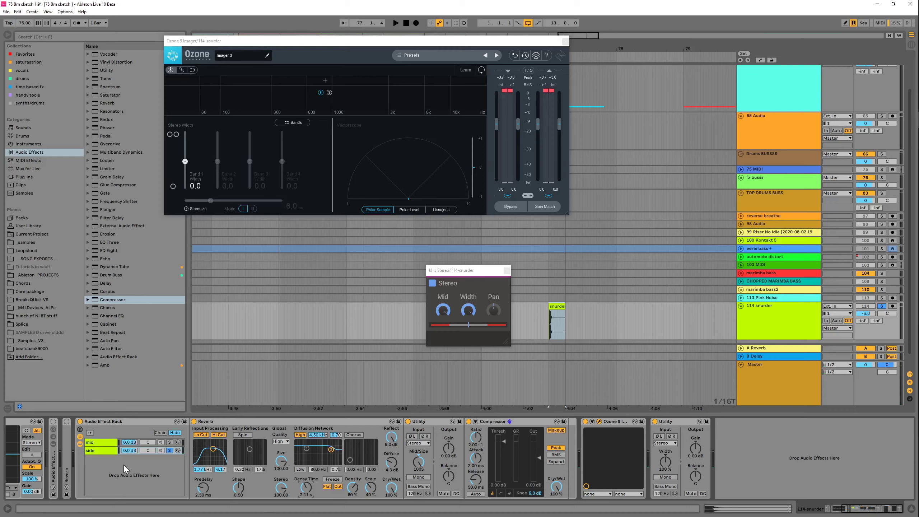
Step: Expand the earlier Audio Effect Rack to review its reverb and compressor settings, and collapse it again
double_click(56, 459)
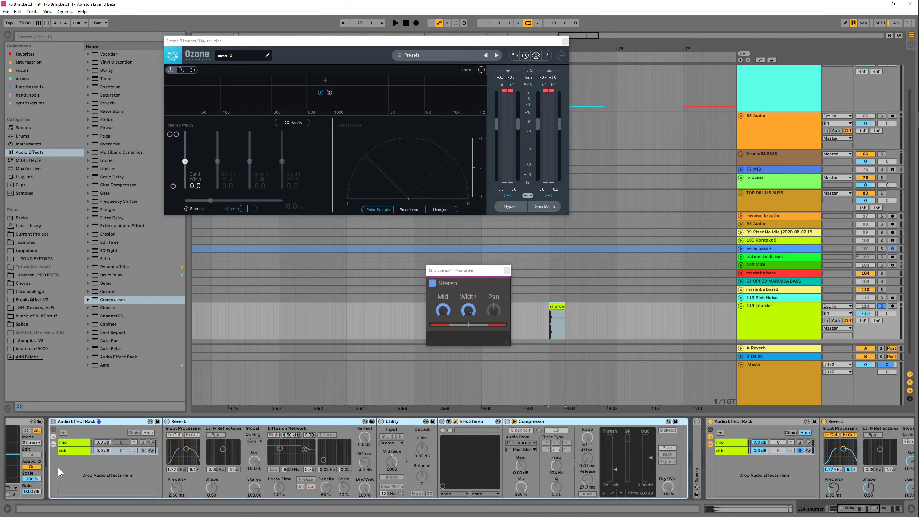
double_click(112, 422)
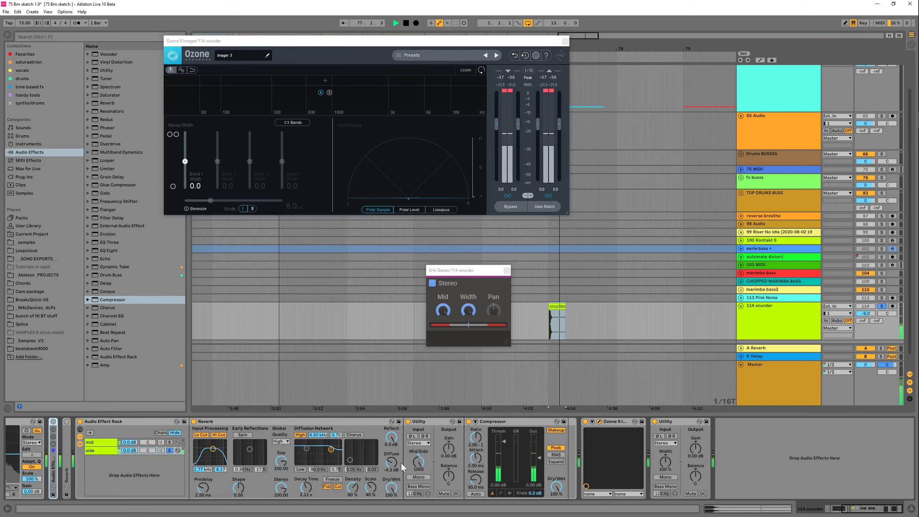
Step: Solo the mid chain, solo the side chain again, and audition the clip to compare them
left_click(170, 442)
left_click(170, 451)
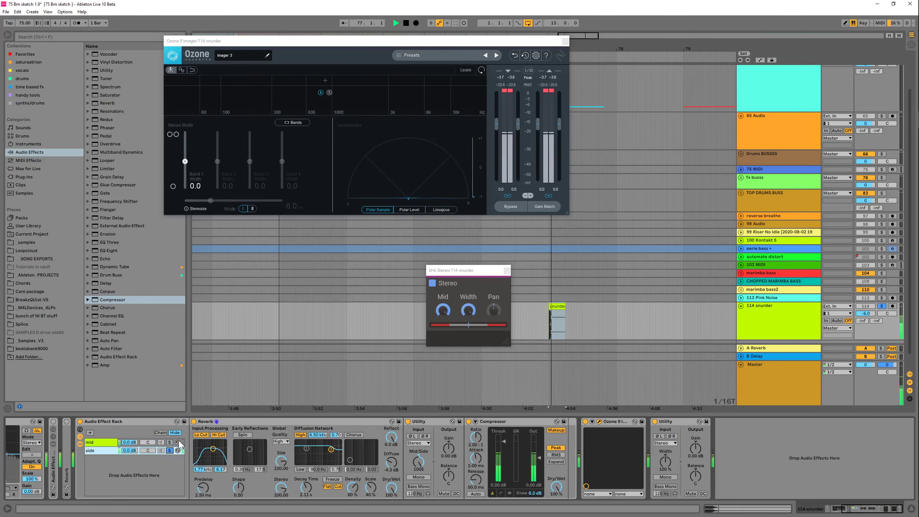
key("space")
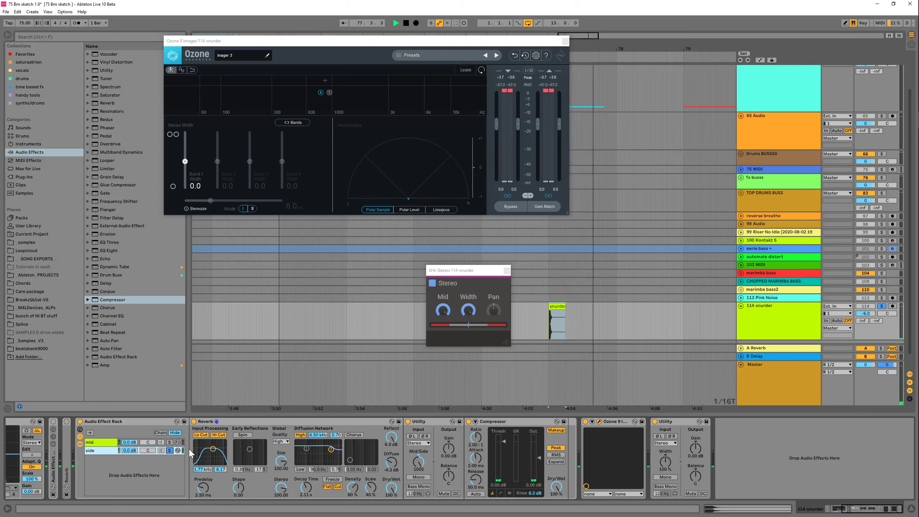
Step: Enable the Compressor's sidechain and feed it from 114-snurder, tapping Audio Effect Rack | mid | Post Mixer
left_click(475, 422)
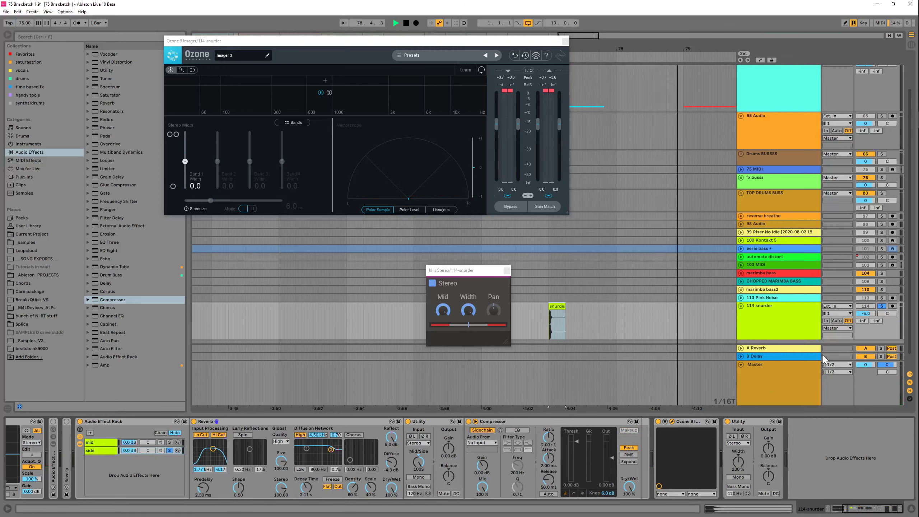
left_click(480, 443)
left_click(480, 410)
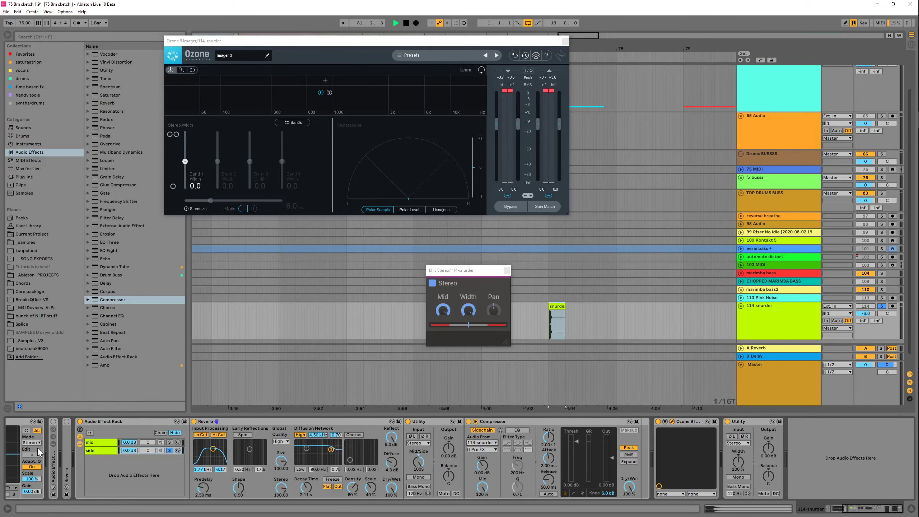
left_click(485, 442)
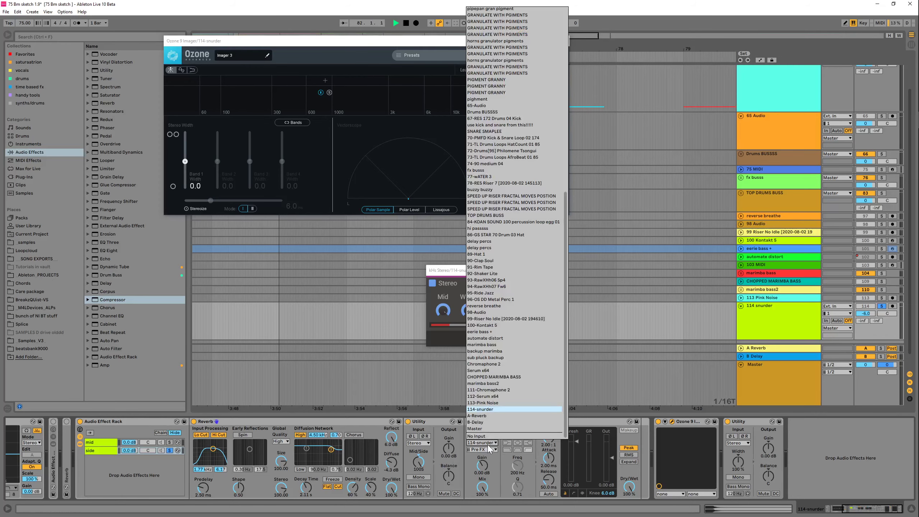
left_click(488, 449)
left_click(488, 450)
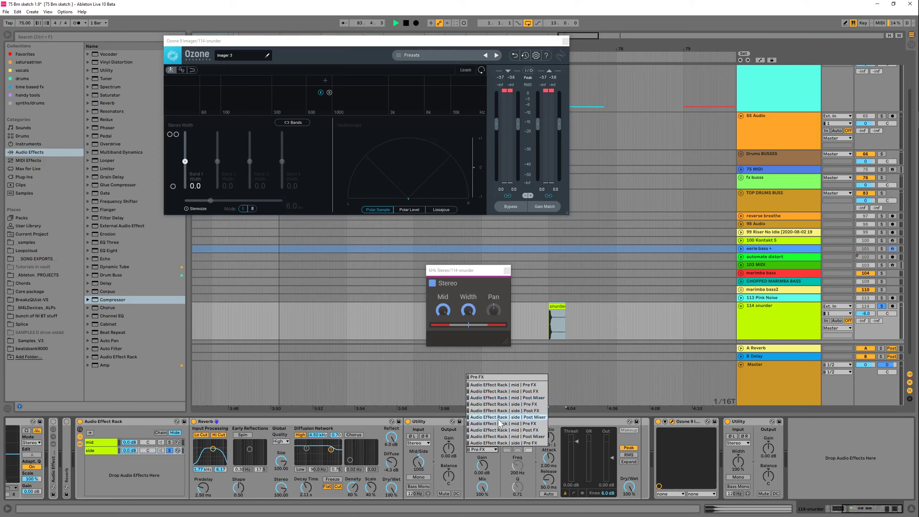
left_click(525, 437)
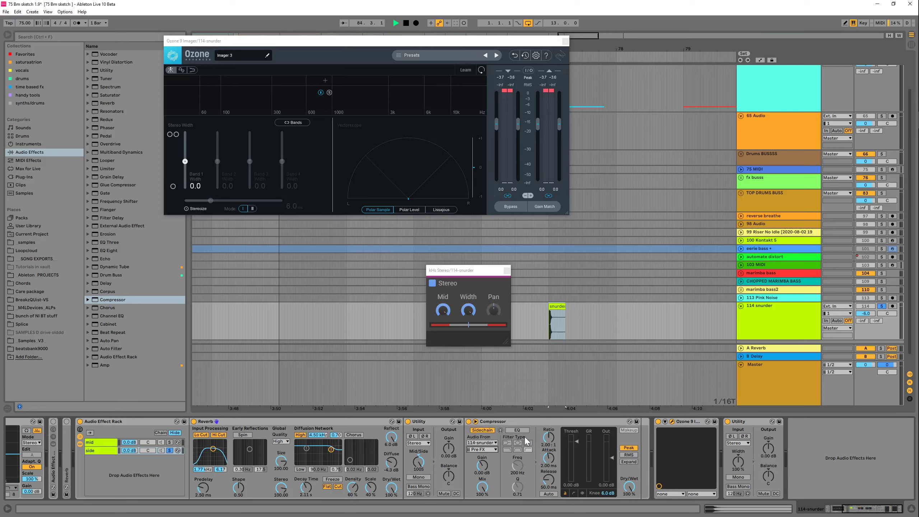
Step: Unsolo the side chain and set its Compressor to ratio inf:1, attack 0.01 ms, release 1.00 ms and threshold -inf dB
left_click(170, 450)
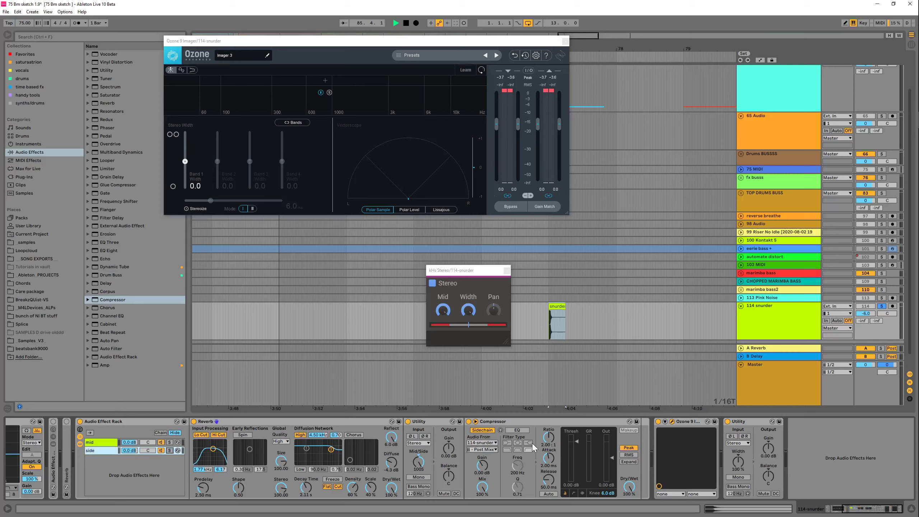
left_click(550, 438)
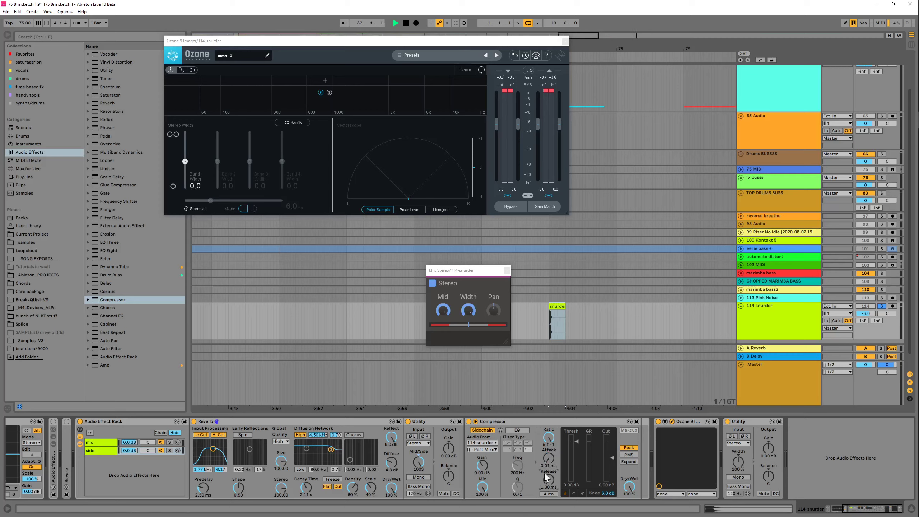
left_click_drag(580, 439, 581, 485)
Step: Turn on the Compressor's sidechain EQ and set its frequency to about 3.09 kHz while auditioning the clip
key("space")
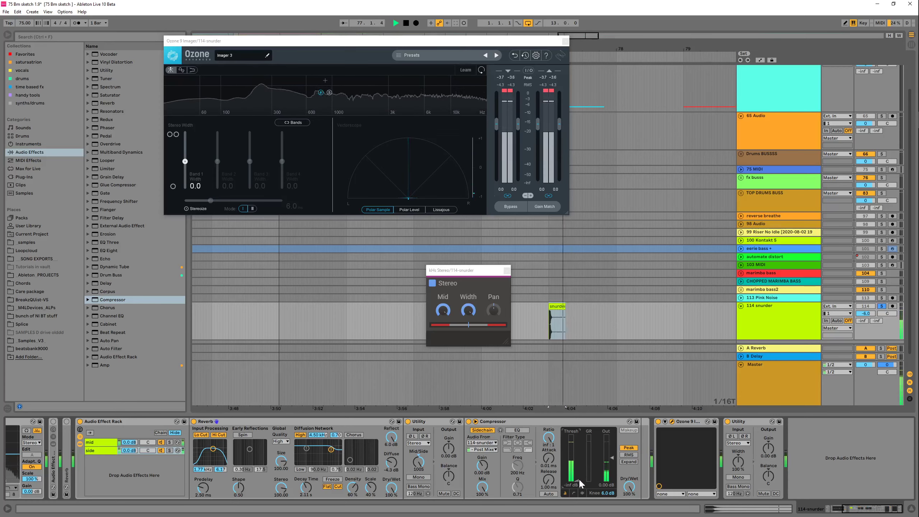
left_click(522, 434)
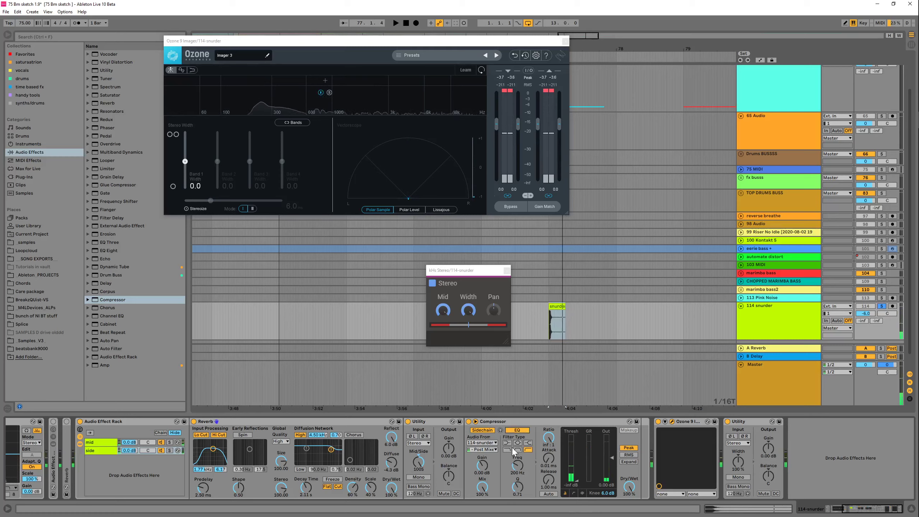
key("space")
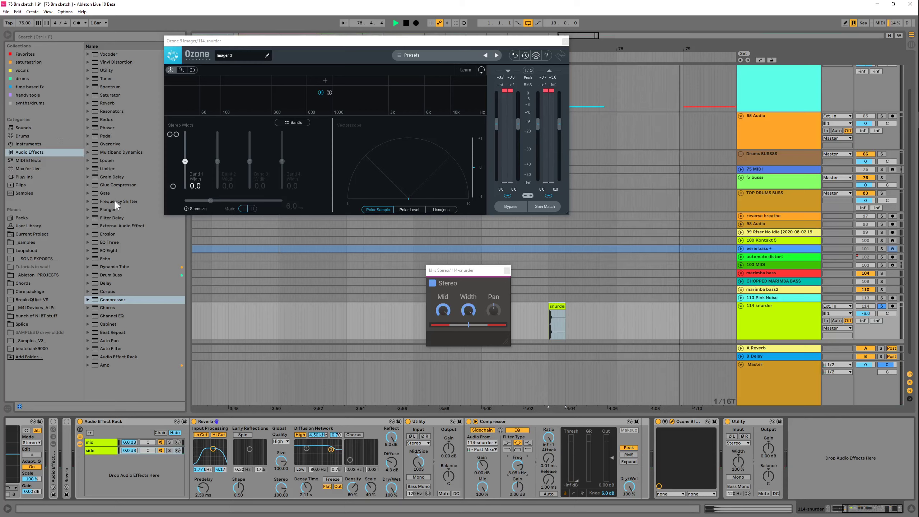
Step: Insert an EQ Eight before the mid/side rack and raise its low cut to about 138 Hz while auditioning
mouse_move(108, 250)
left_mouse_down()
mouse_move(115, 304)
mouse_move(77, 453)
left_mouse_up()
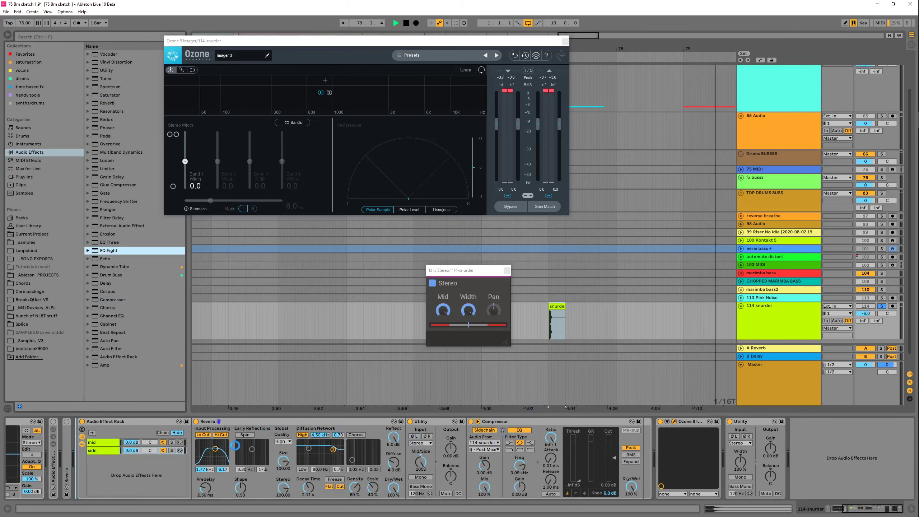
left_click_drag(77, 452, 77, 453)
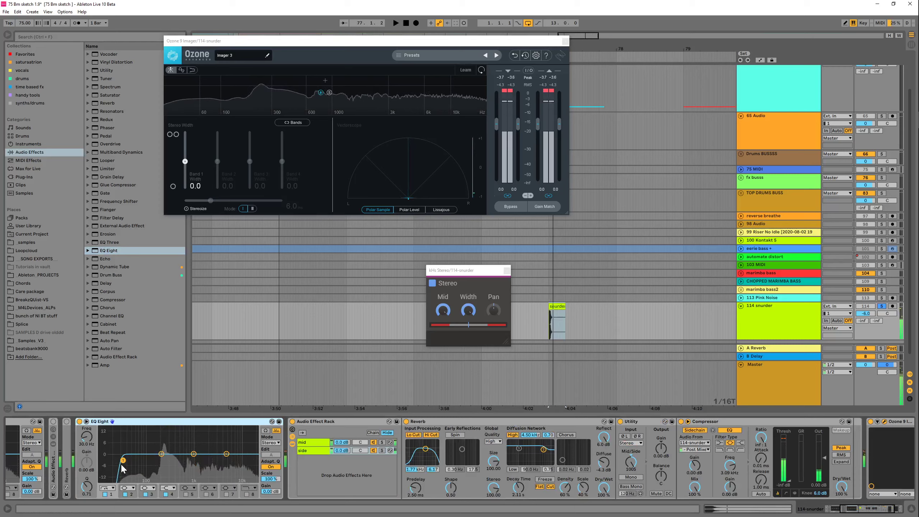
left_click_drag(123, 461, 153, 461)
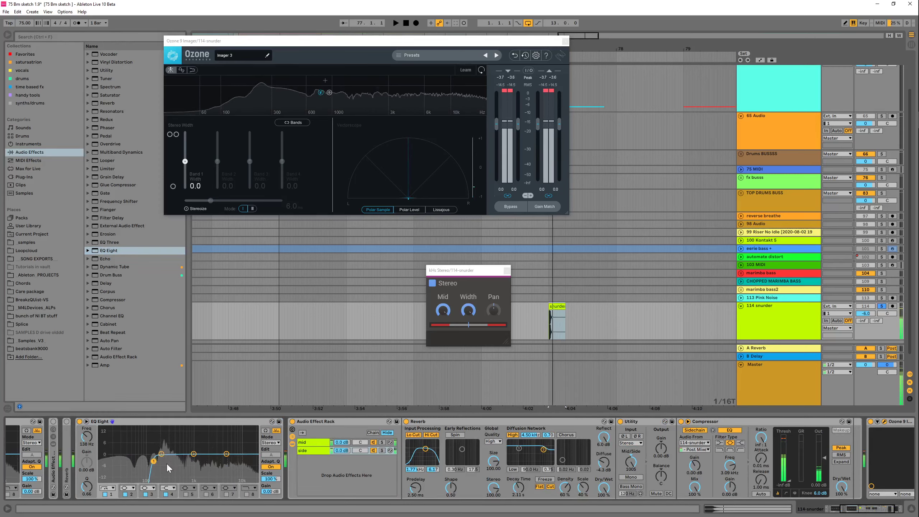
key("space")
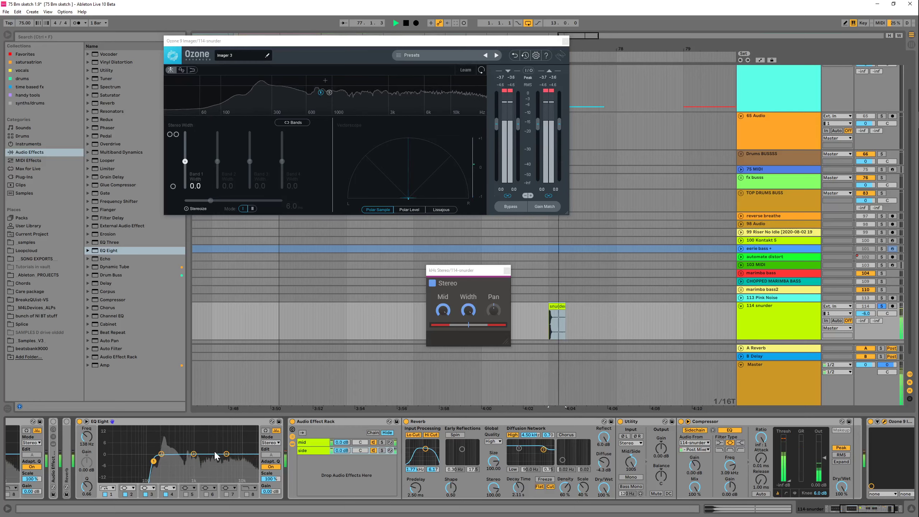
key("space")
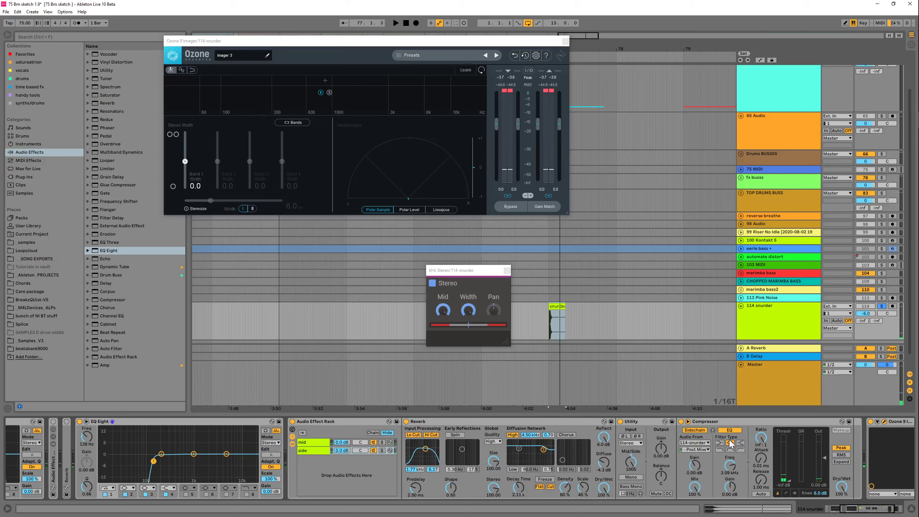
Step: Set the Compressor's sidechain EQ frequency to about 3.42 kHz and its threshold to about -14.9 dB during playback
key("space")
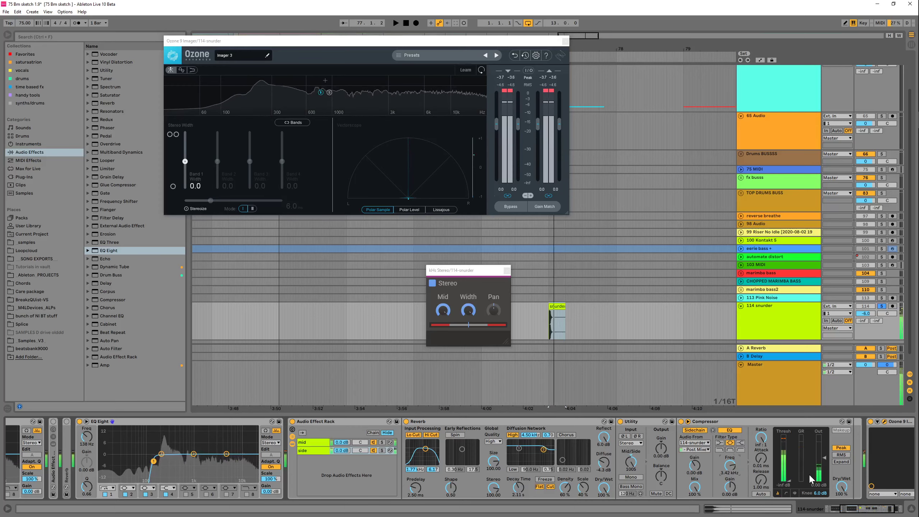
left_click_drag(792, 480, 790, 465)
key("space")
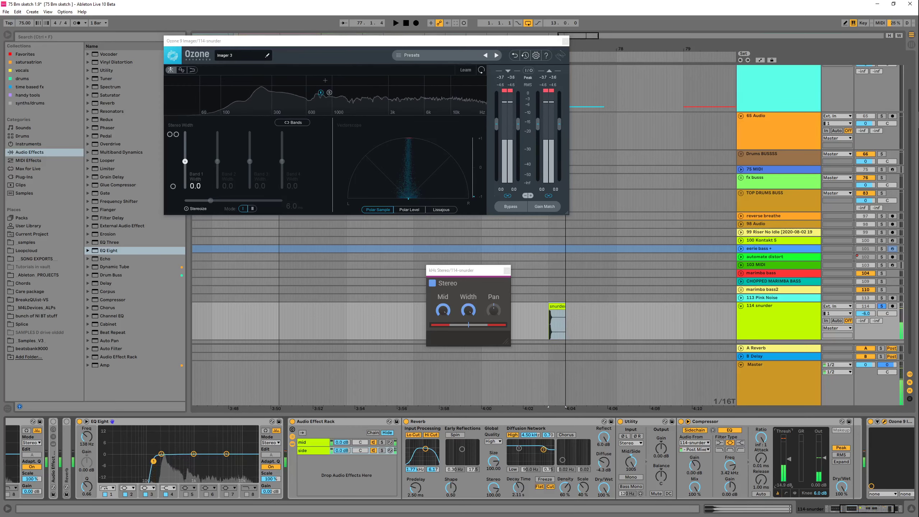
key("space")
key("space")
Step: Lengthen the Compressor's release to about 53.6 ms and adjust its threshold to about -16.2 dB while replaying the clip
left_click_drag(762, 481, 790, 459)
key("space")
key("space")
key("space")
key("space")
key("space")
key("space")
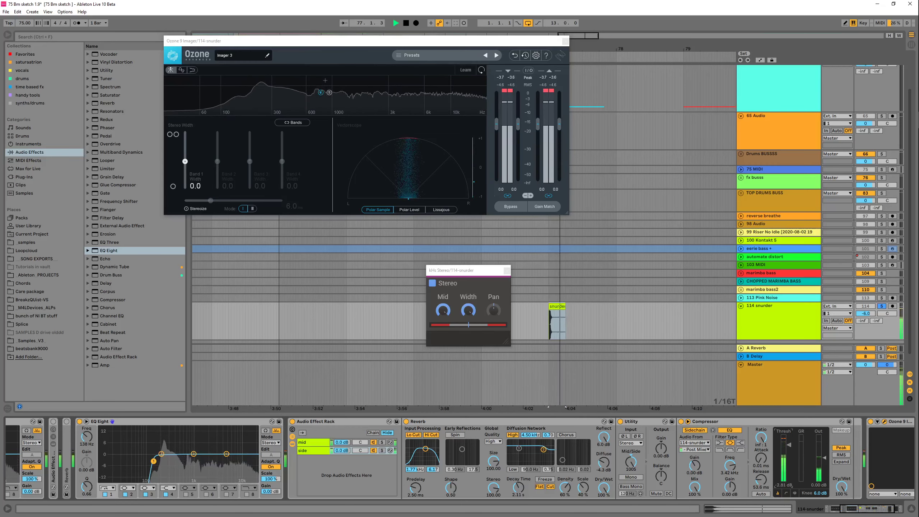
key("space")
key("space")
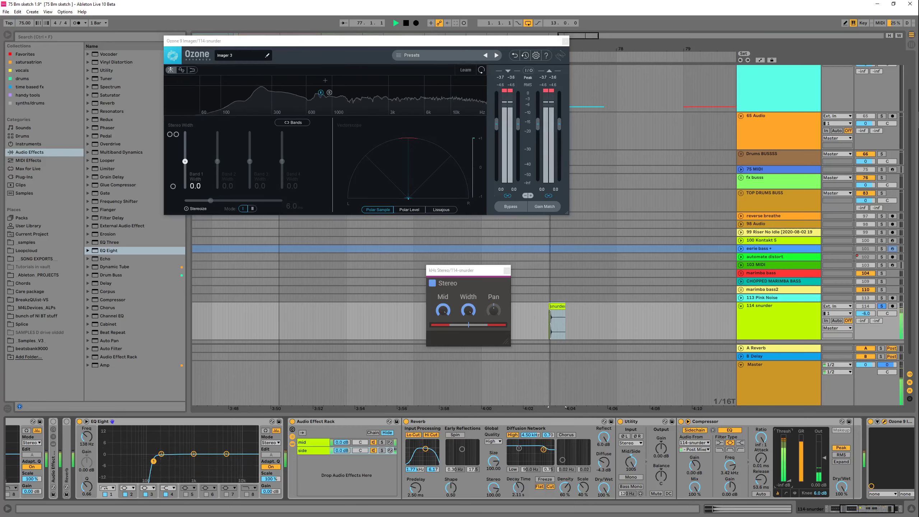
key("space")
key("space")
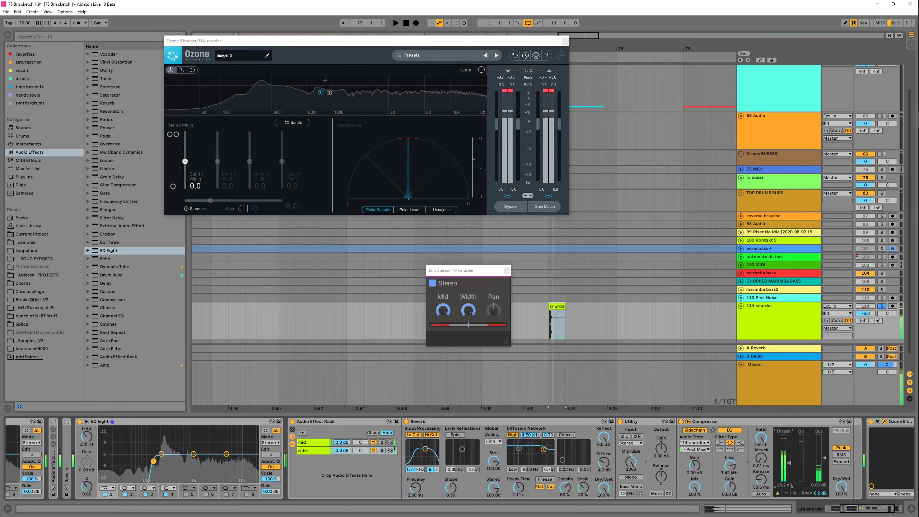
Step: Refine the Compressor threshold to about -16.8 dB and the Reverb Decay Time to 1.84 s, comparing against the bypassed rack
left_click_drag(790, 461, 791, 467)
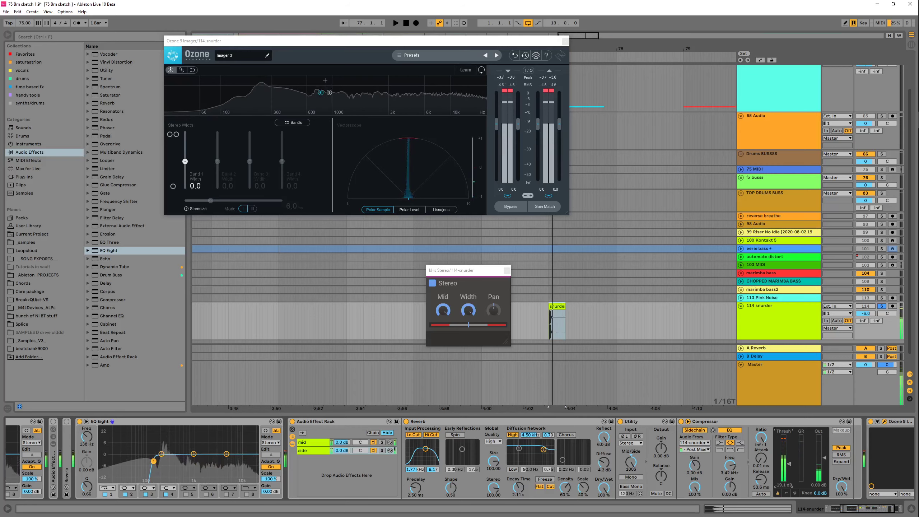
key("space")
key("space")
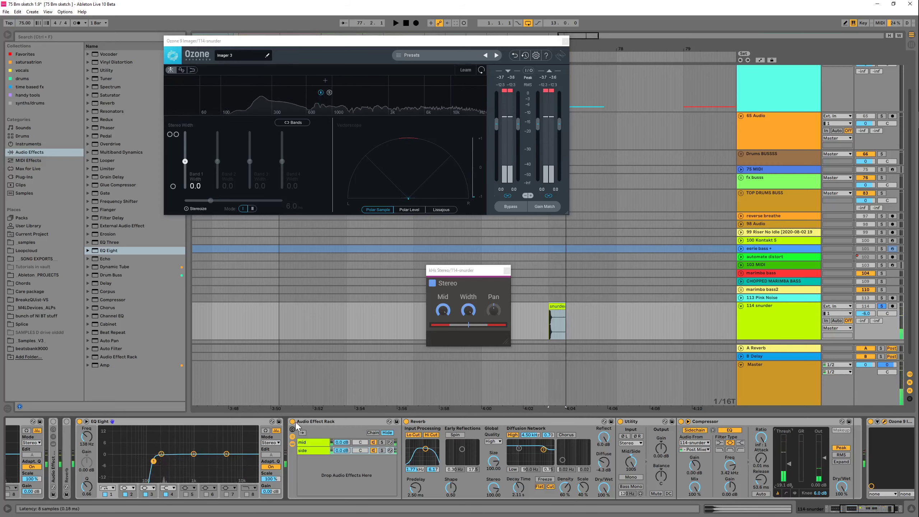
left_click(292, 422)
left_click(292, 421)
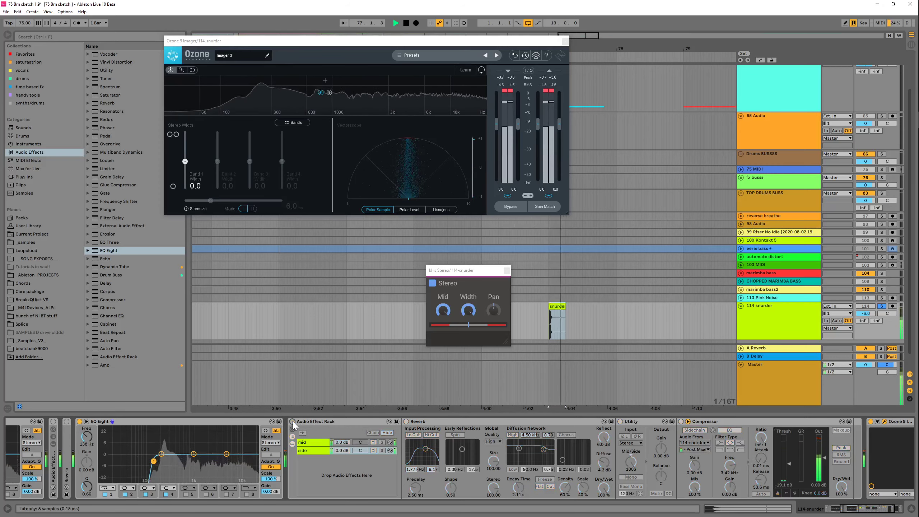
key("space")
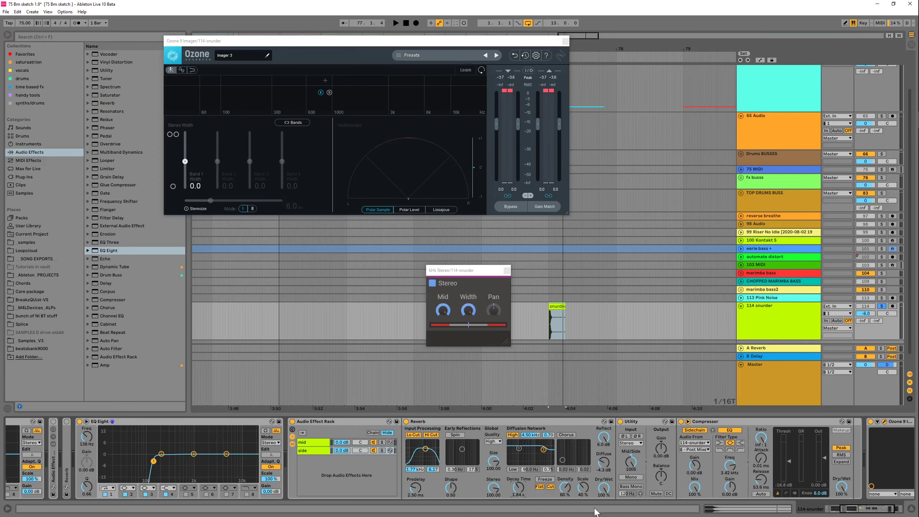
Step: Show the rack's macro controls and map the Reverb Decay Time to Macro 1, named tail length
left_click(292, 430)
right_click(611, 487)
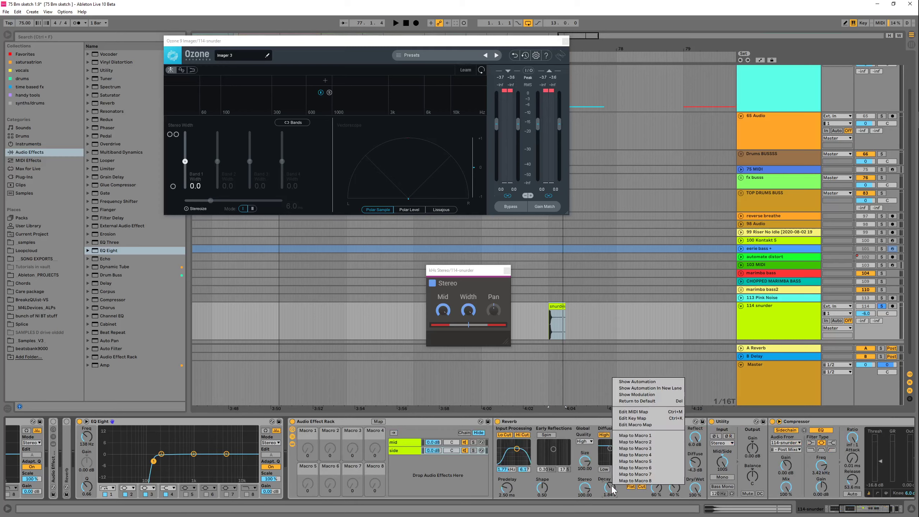
left_click(634, 436)
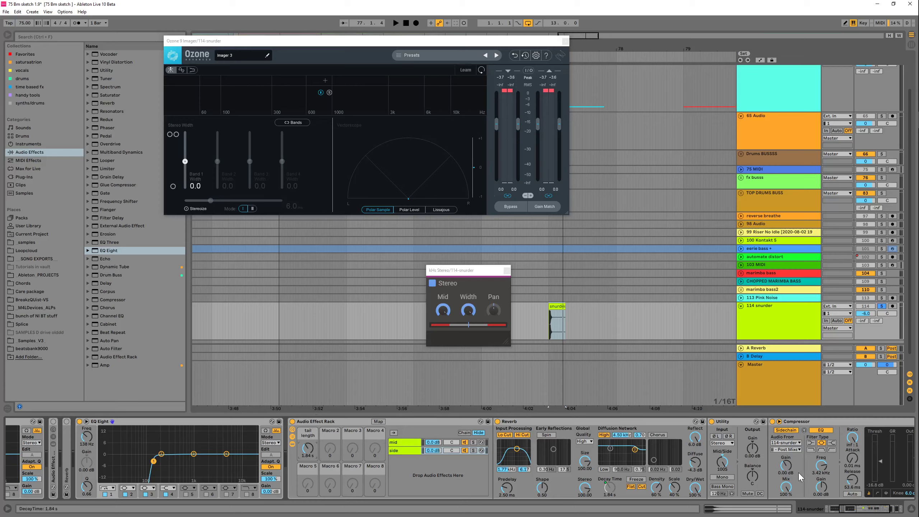
Step: Map the Compressor's Release to Macro 2 and its Threshold to Macro 3
right_click(855, 485)
left_click(823, 435)
right_click(868, 454)
left_click(831, 418)
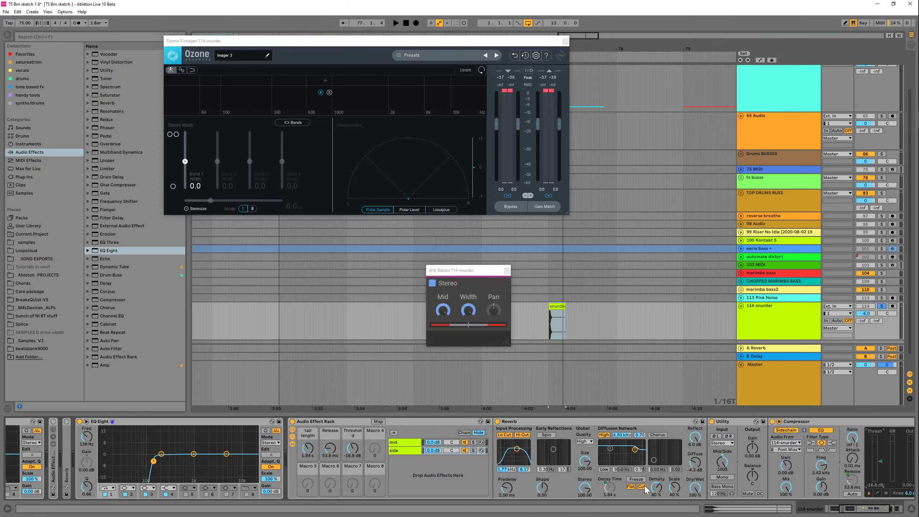
Step: Map the Compressor's sidechain EQ frequency to Macro 4
left_click(868, 514)
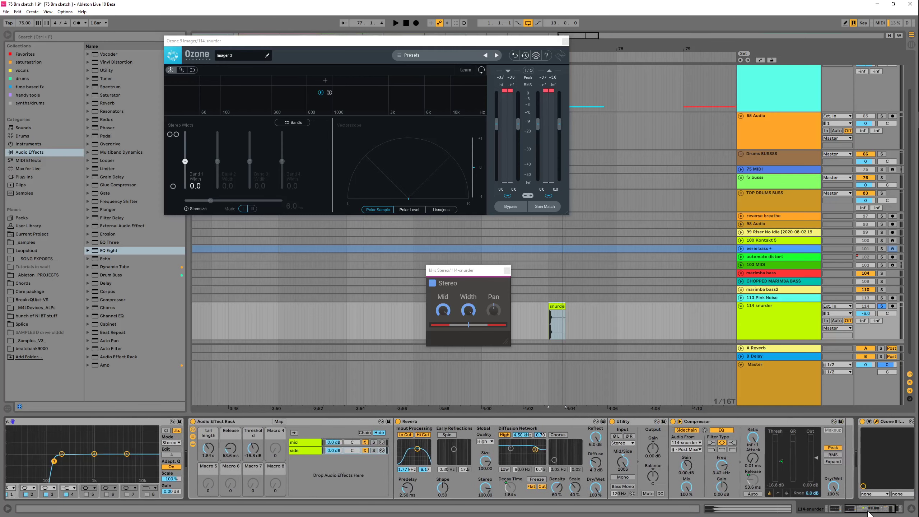
left_click_drag(868, 514, 866, 513)
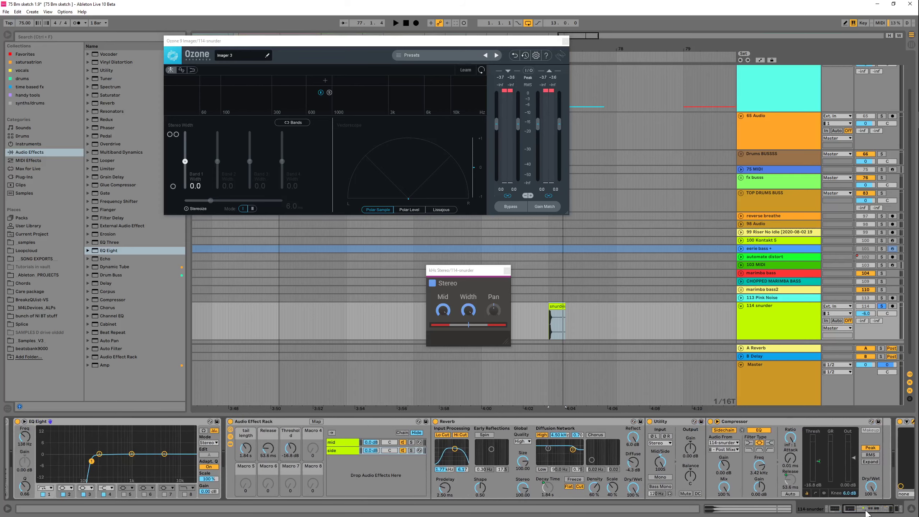
right_click(755, 465)
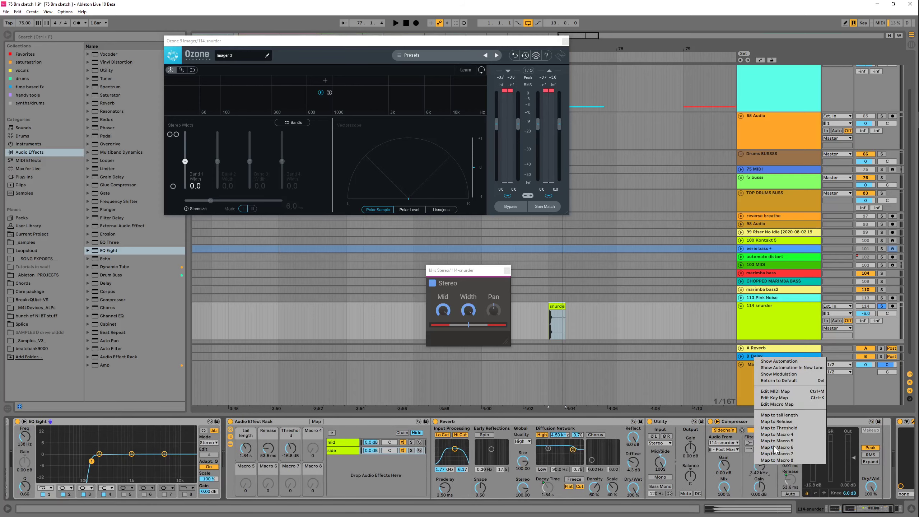
left_click(782, 435)
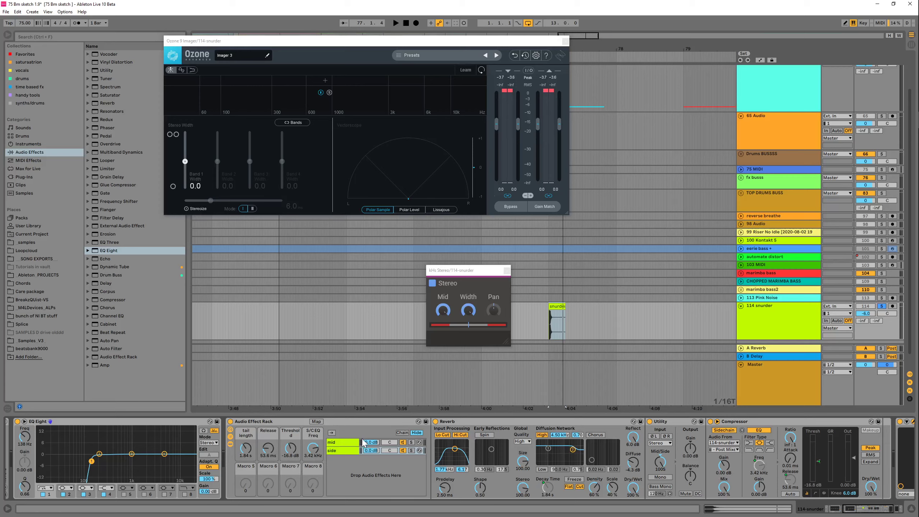
Step: Compare the rack bypassed and active while playing the snare clip
left_click(356, 425)
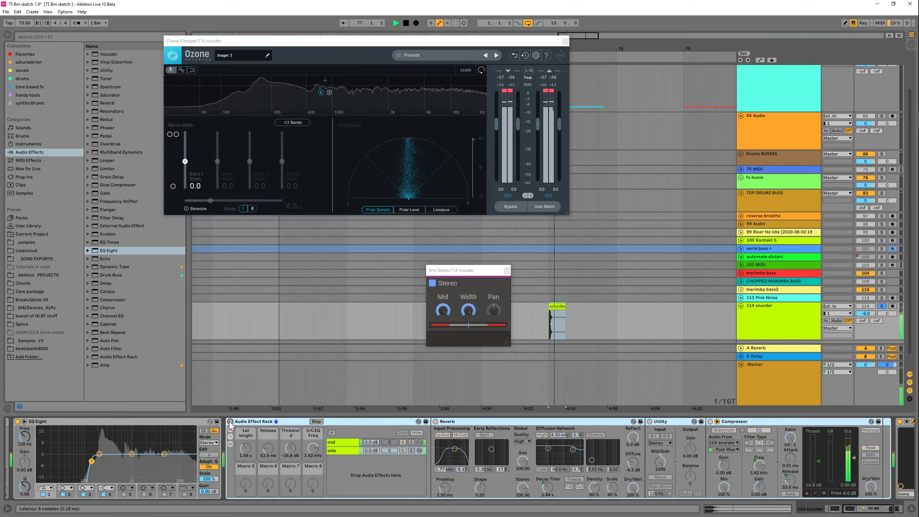
key("space")
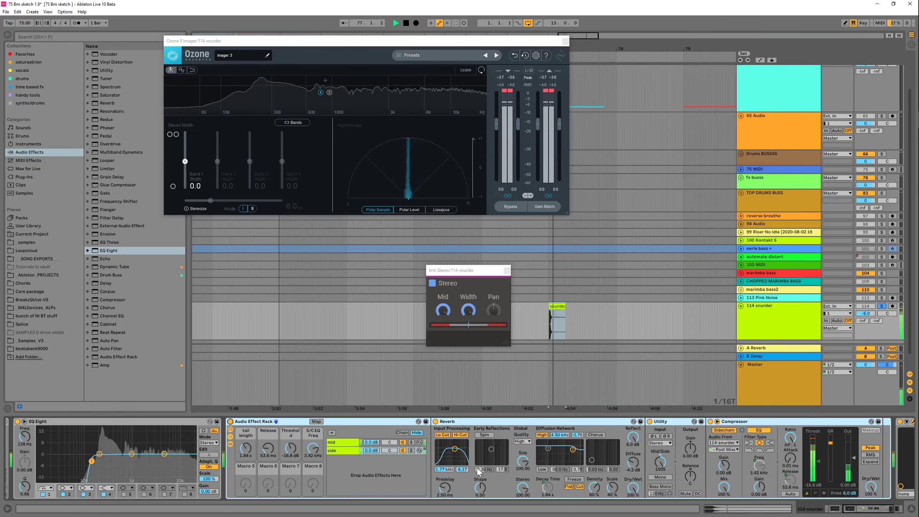
left_click_drag(557, 500, 556, 516)
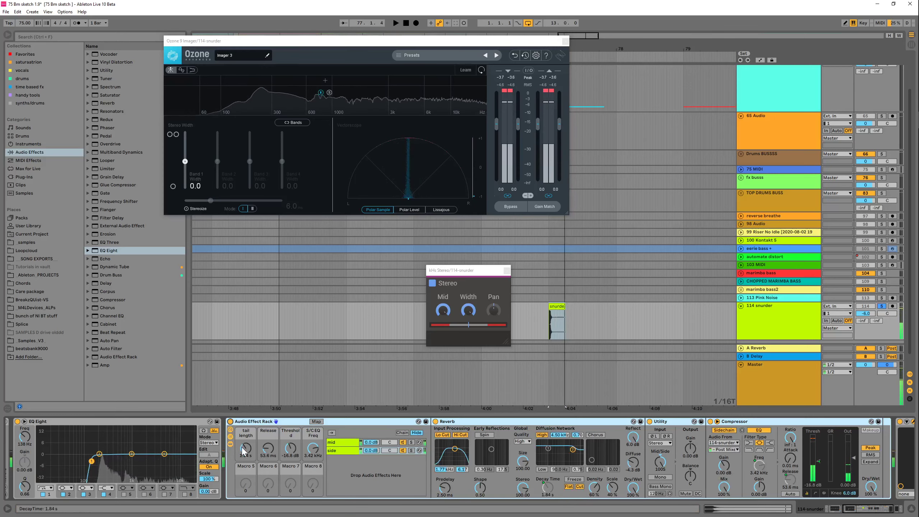
Step: Lower the tail length macro to about 963 ms and select the snare clip's time range
left_click_drag(245, 449, 246, 437)
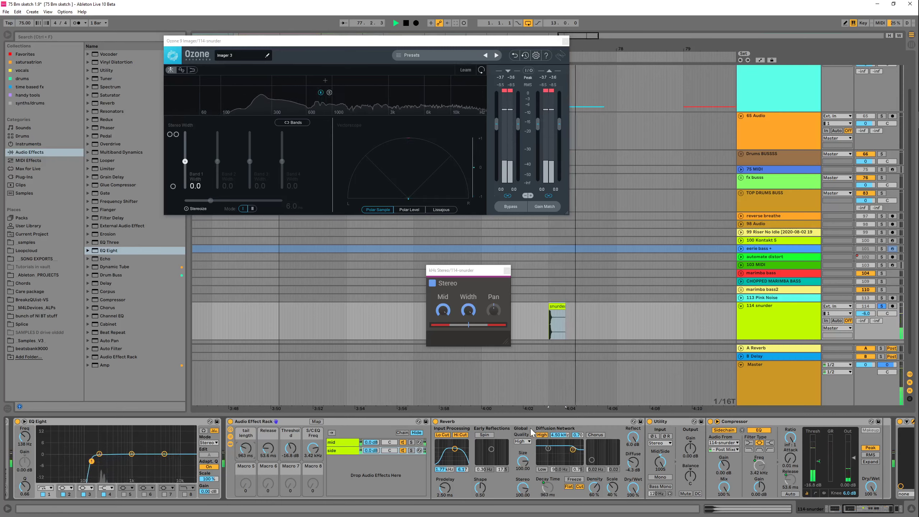
left_click(559, 306)
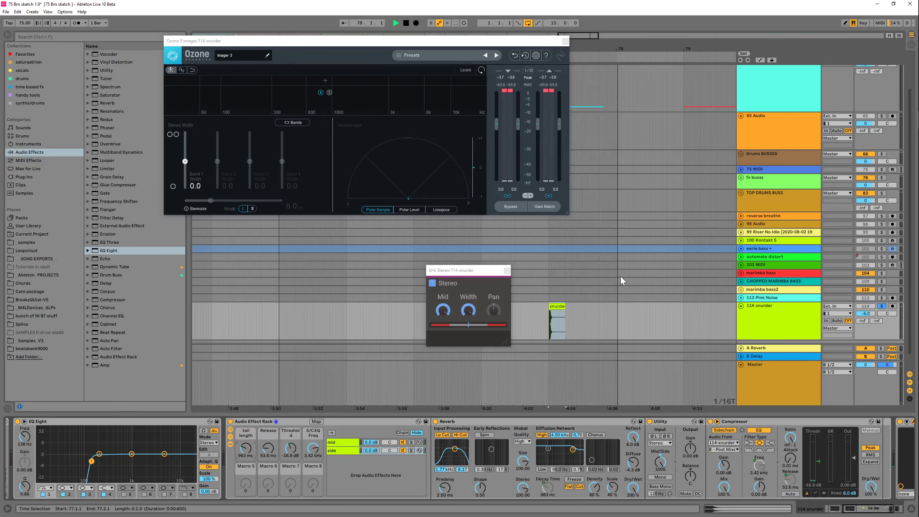